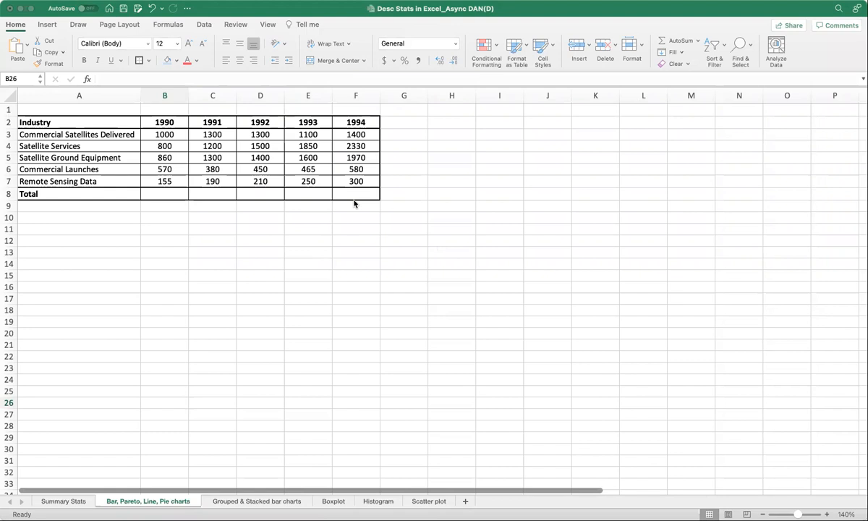
left_click(310, 258)
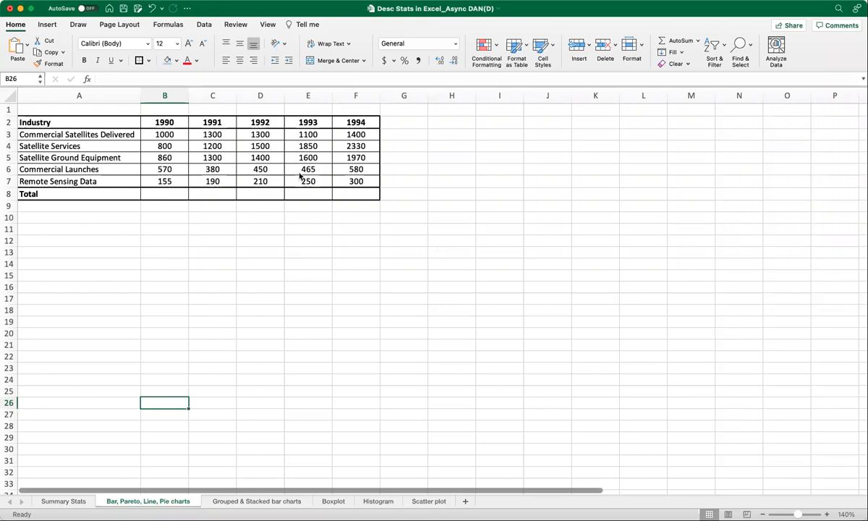
scroll(295, 168, "down", 1)
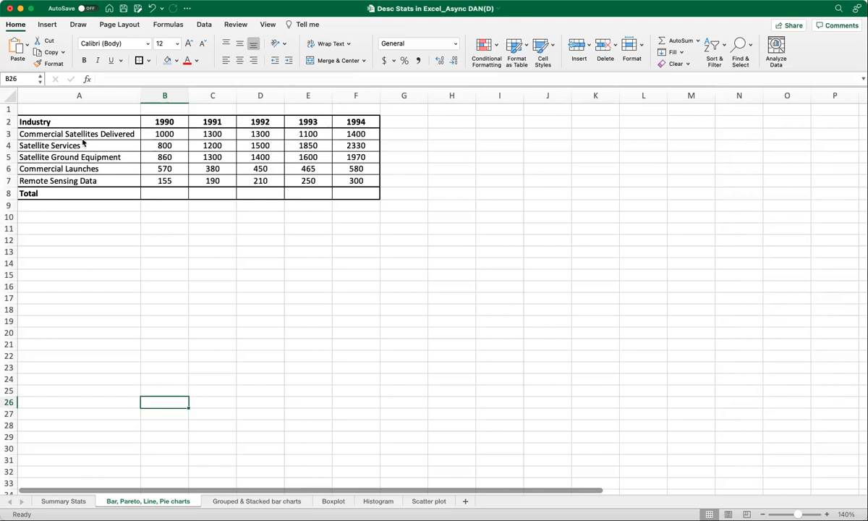
left_click(24, 132)
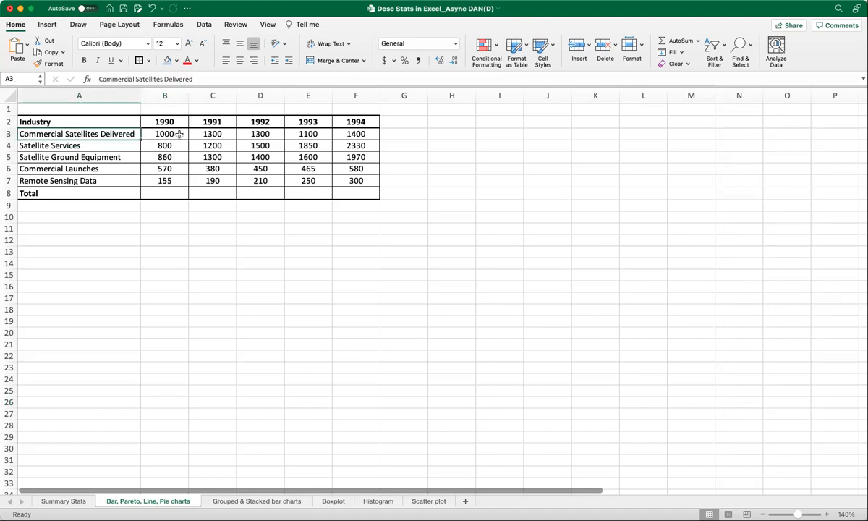
left_click(174, 131)
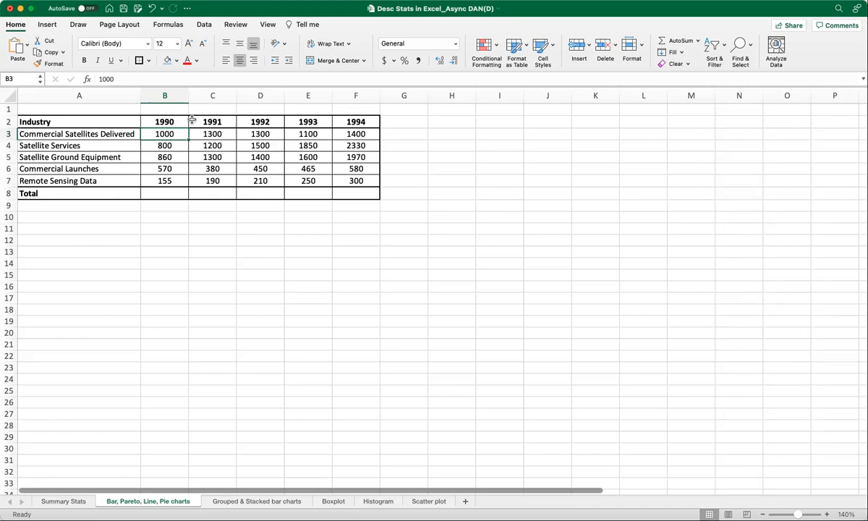
left_click(209, 134)
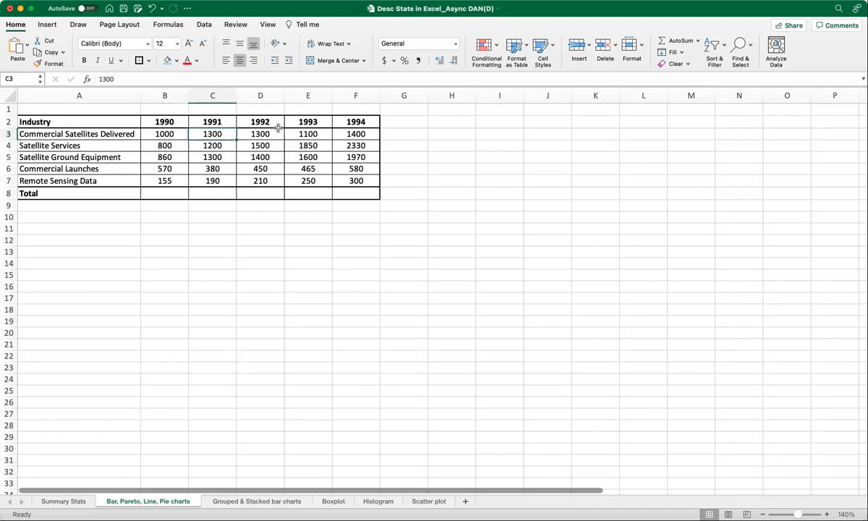
left_click(297, 283)
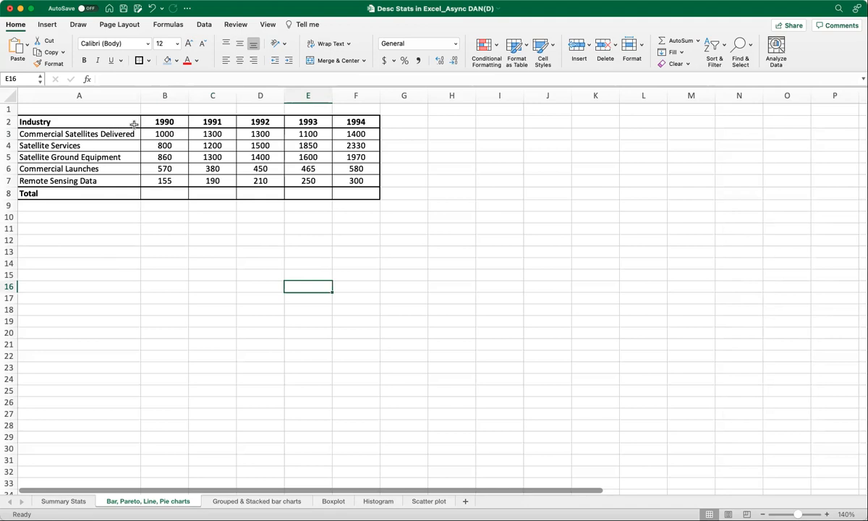
- Shade the Industry and 1990 columns of the table (A2:B7) with a light blue fill
left_click_drag(85, 122, 160, 178)
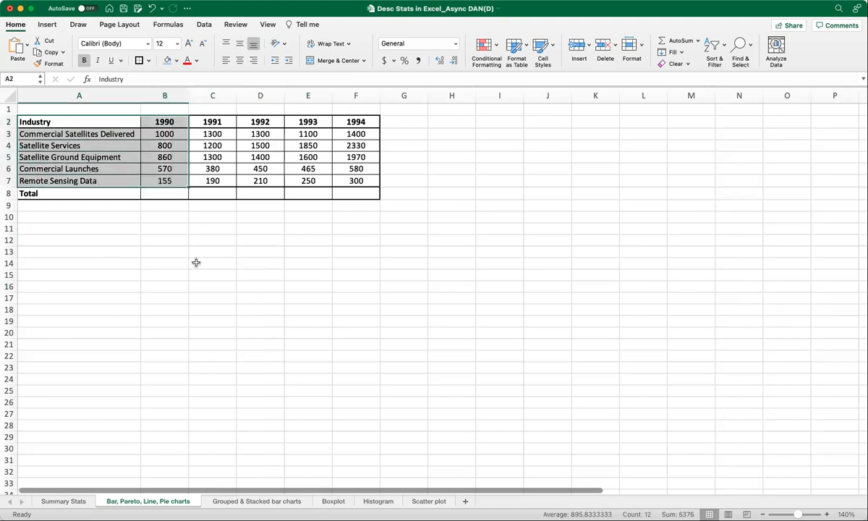
left_click(167, 60)
left_click(227, 265)
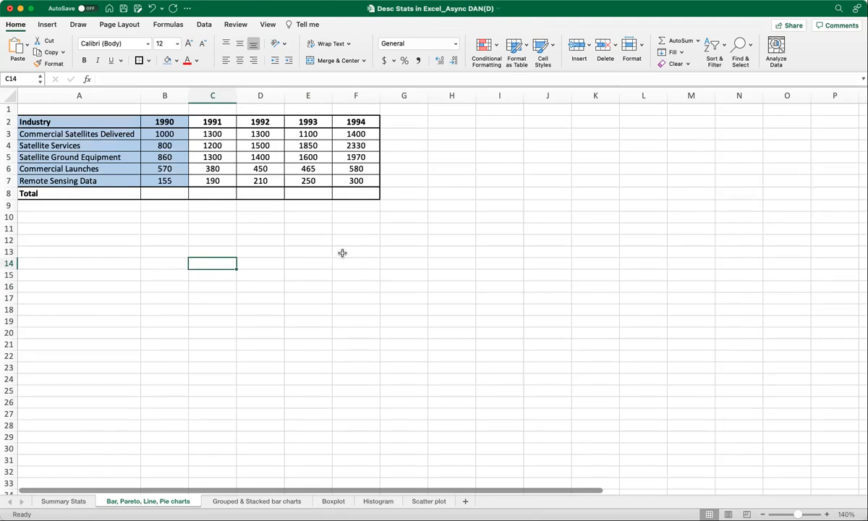
left_click(96, 250)
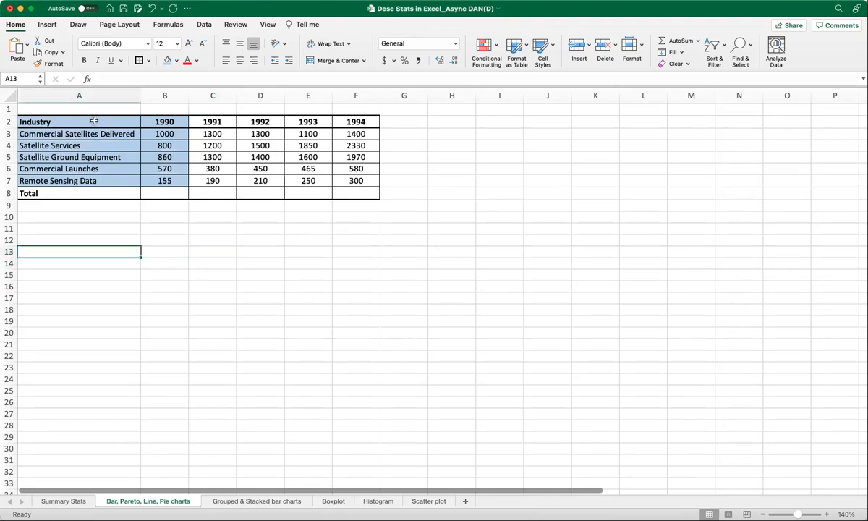
- Insert a clustered column chart from A2:B7 and shrink its data range to A3:B7, leaving out the header row
left_click_drag(90, 119, 149, 174)
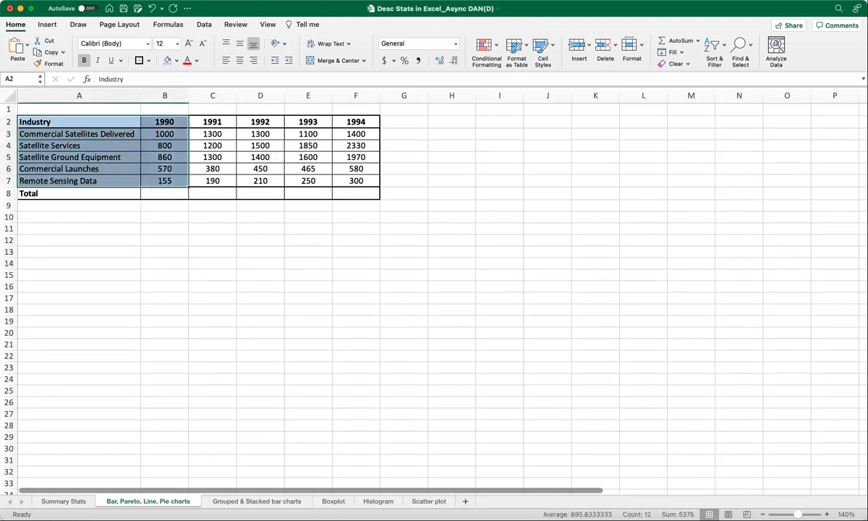
left_click(48, 26)
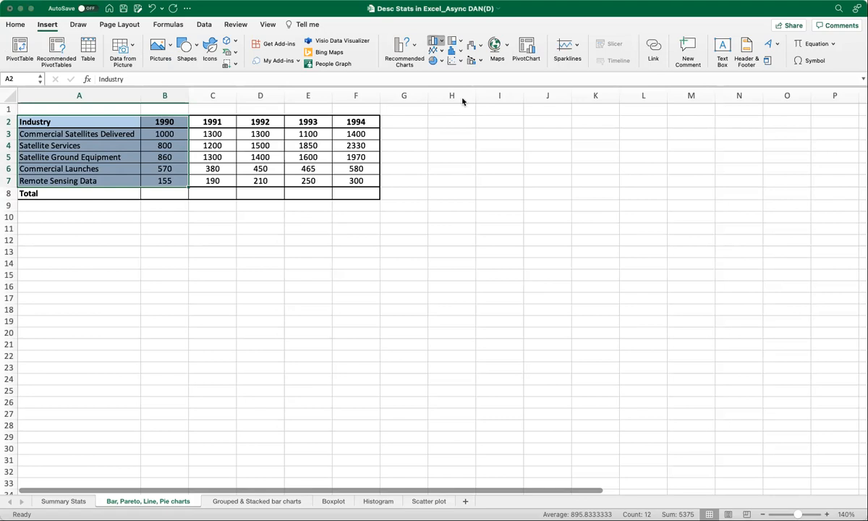
key("alt+F1")
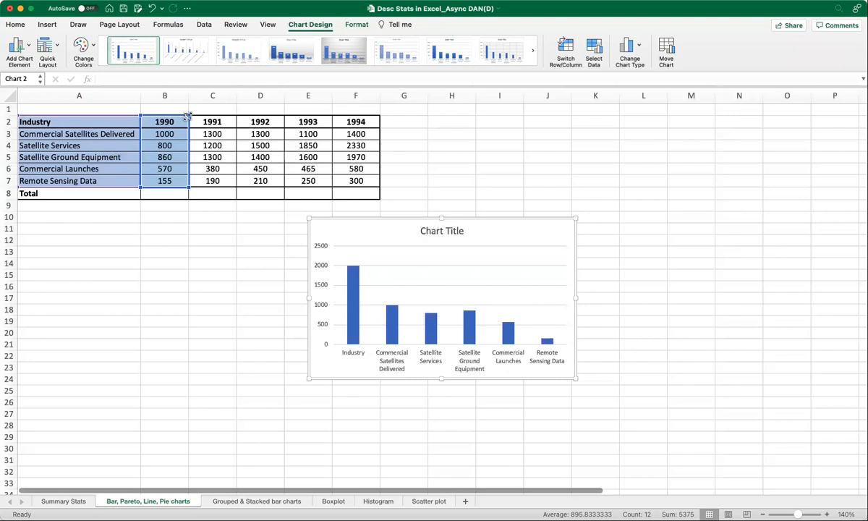
left_click_drag(187, 116, 187, 130)
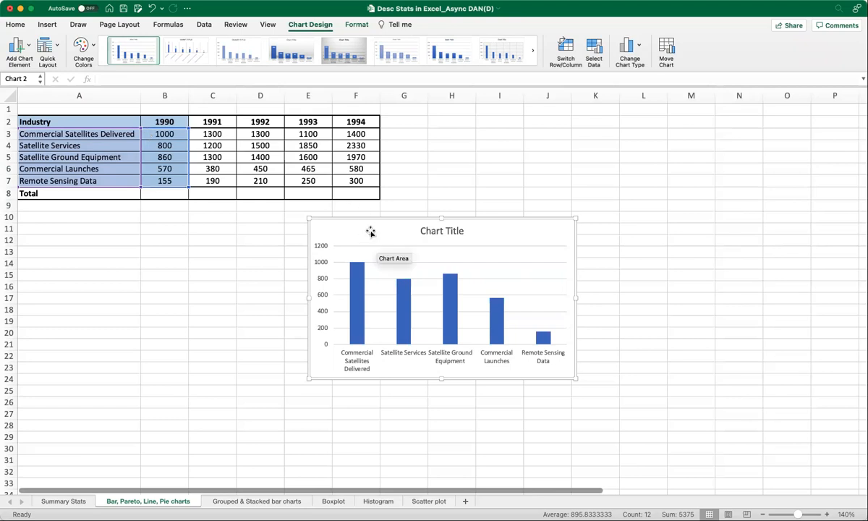
- Delete the column chart and remove the blue fill from A2:B7
key("Delete")
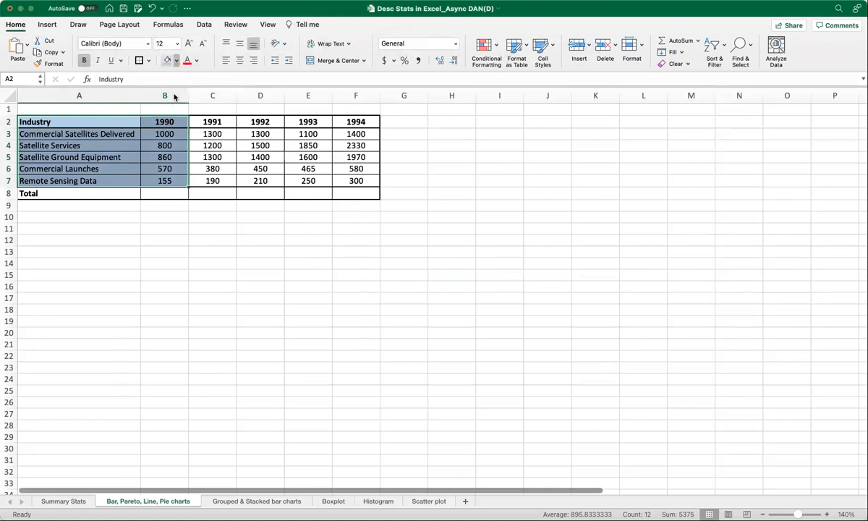
left_click(119, 228)
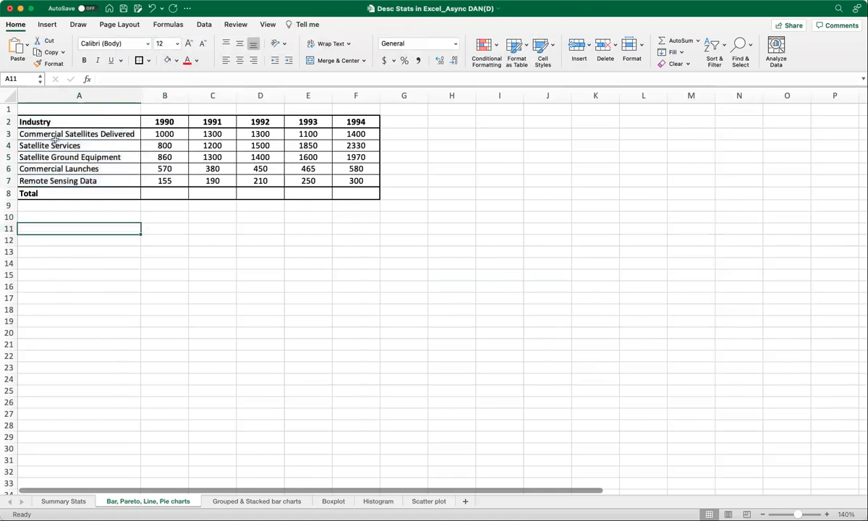
- Insert a clustered column chart from A2:B7, place it below the table and exclude the header row from its data range
left_click_drag(64, 120, 163, 181)
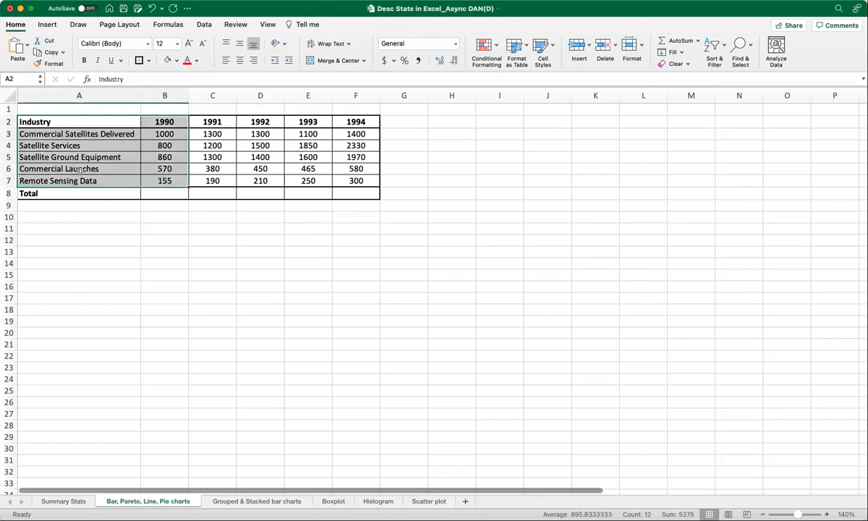
left_click(48, 24)
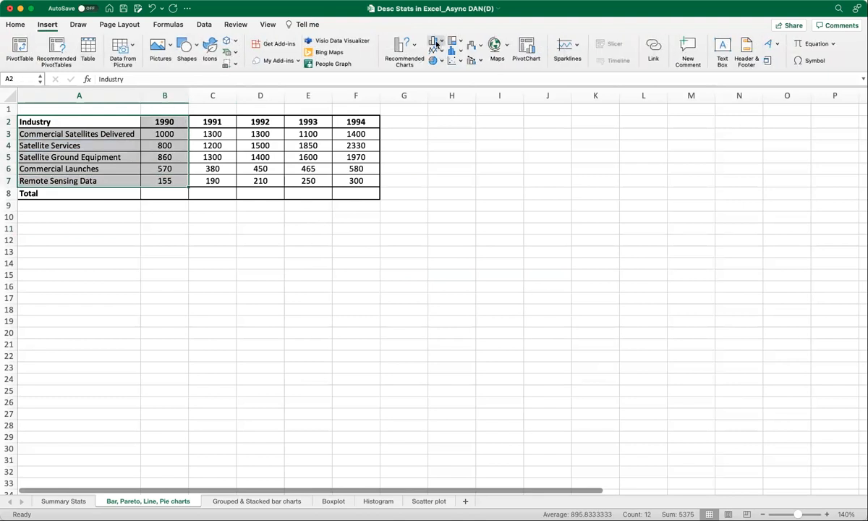
left_click(462, 83)
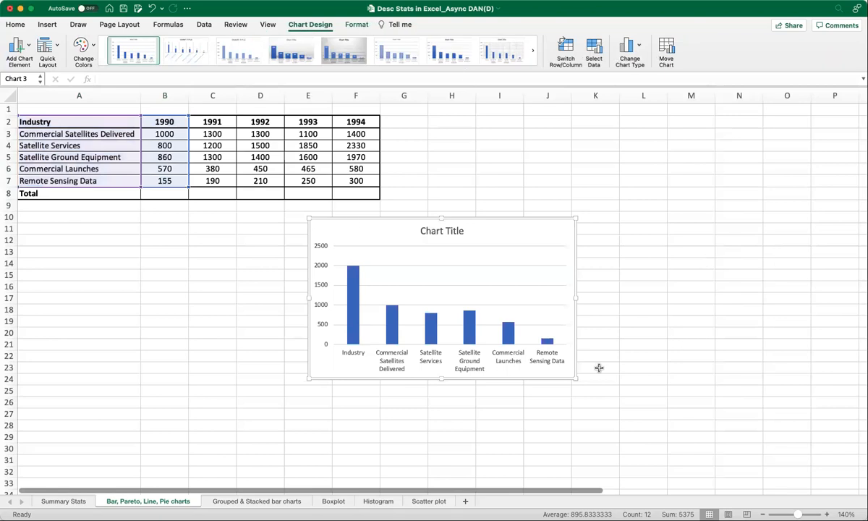
left_click_drag(469, 216, 232, 218)
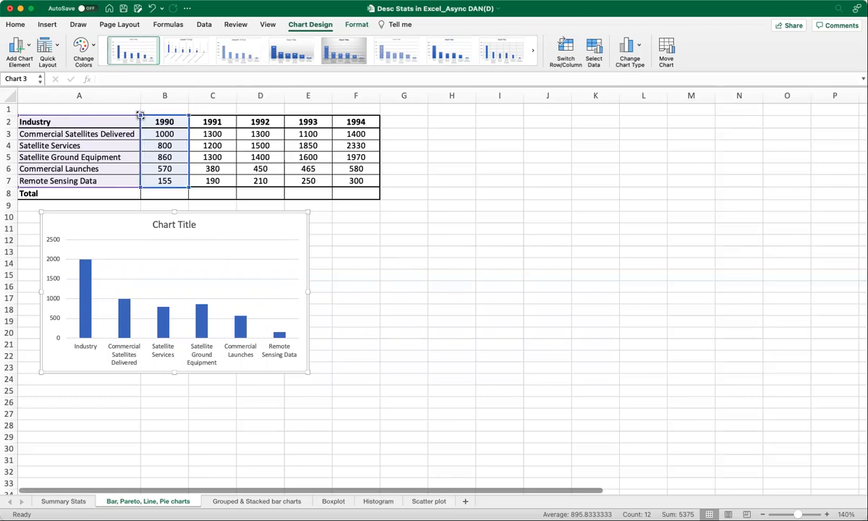
left_click_drag(136, 118, 134, 131)
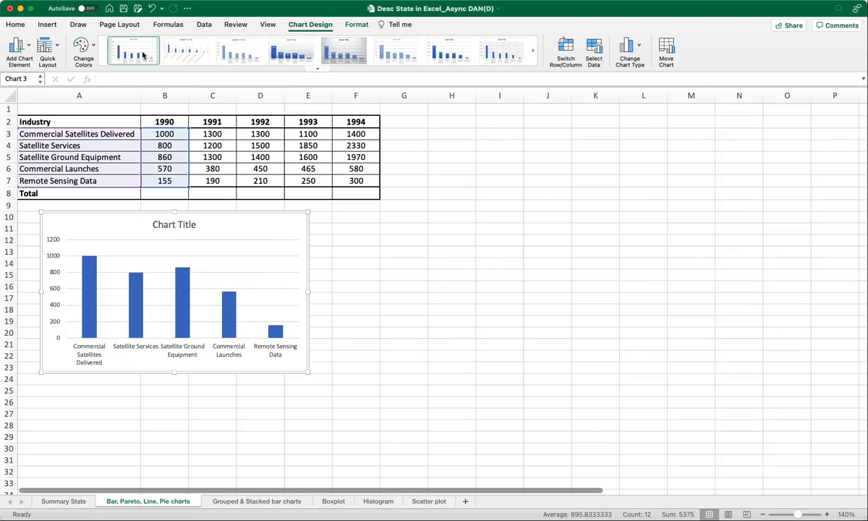
- Try out several chart styles on the 1990 column chart, including the ones with data labels and the default style
left_click(318, 69)
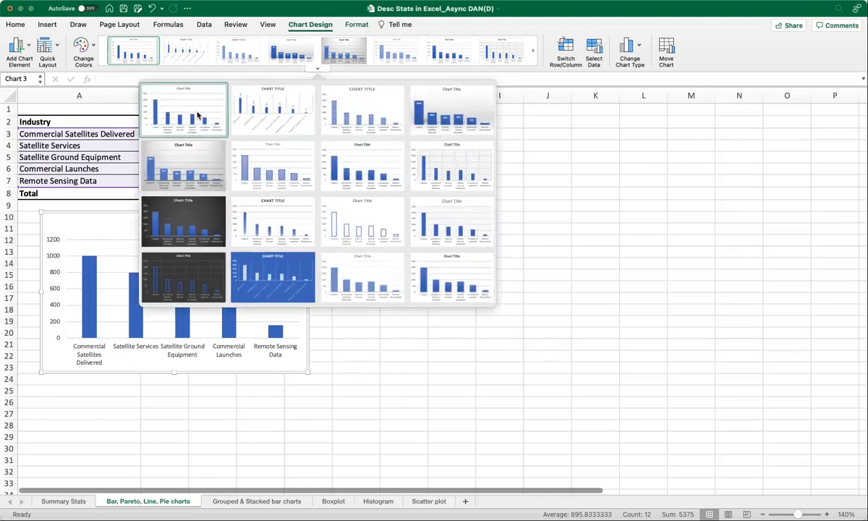
left_click(380, 121)
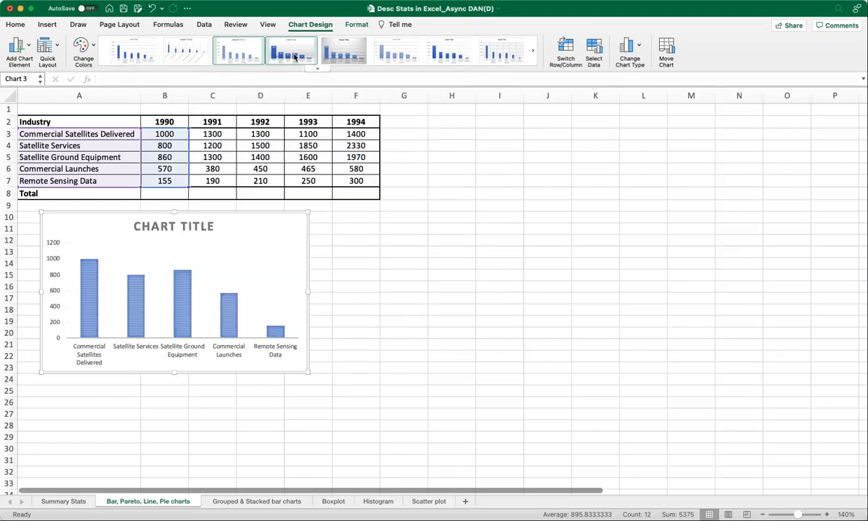
left_click(295, 56)
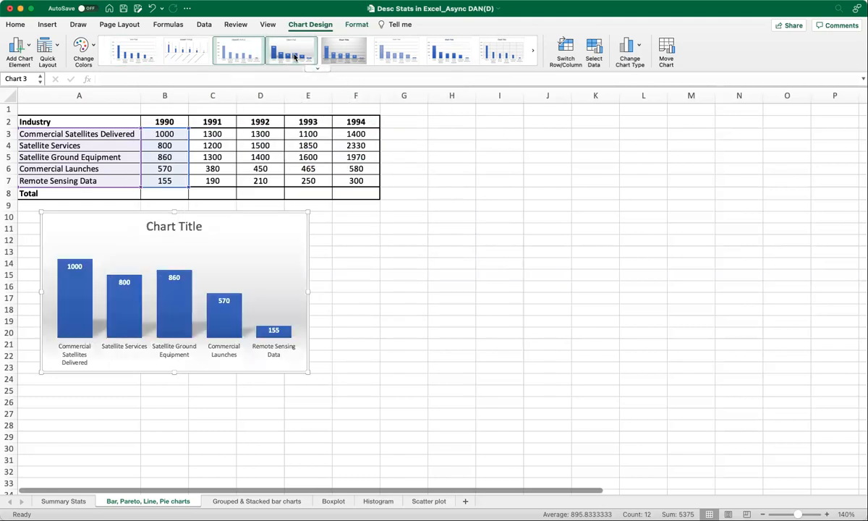
left_click(436, 56)
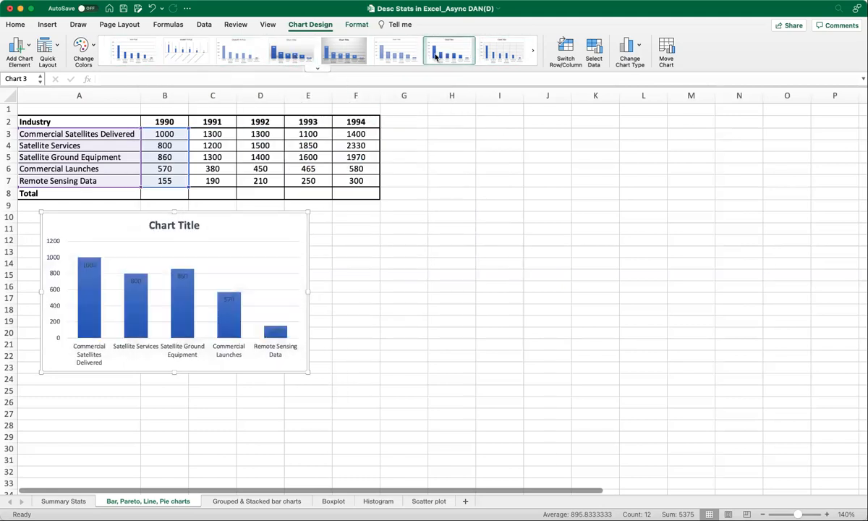
left_click(134, 48)
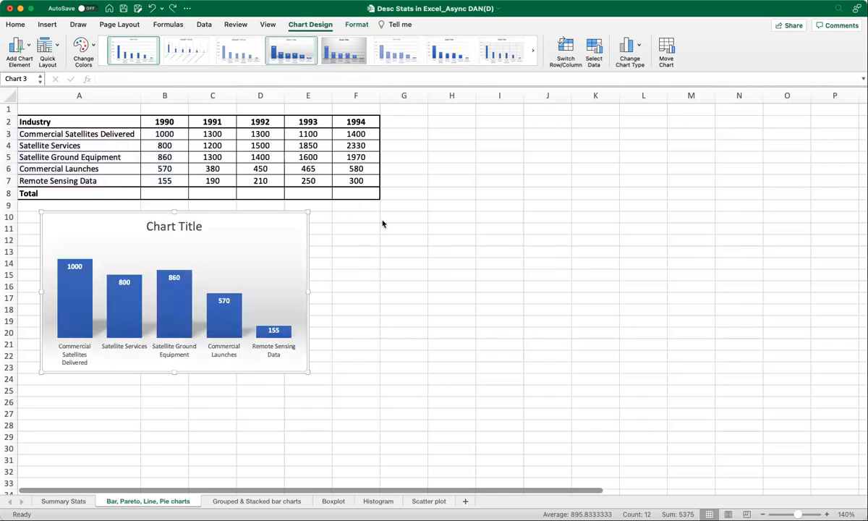
- Undo the latest chart style changes and delete the column chart
type("z")
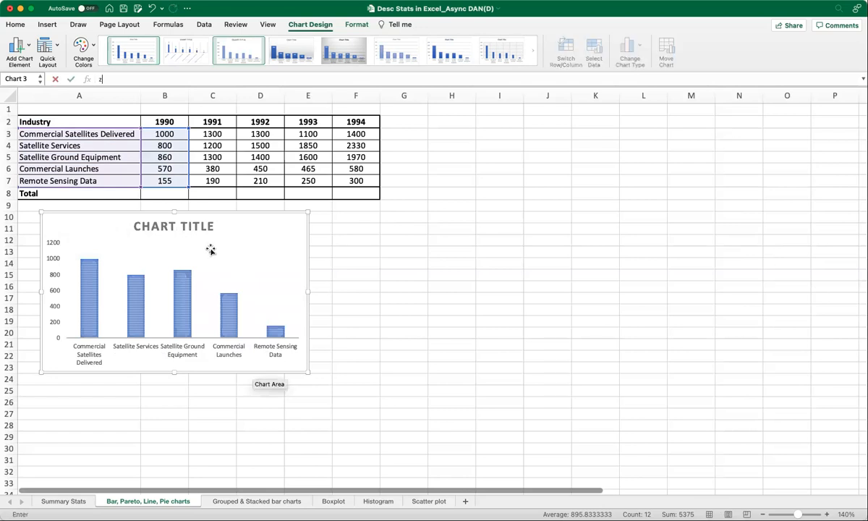
key("BackSpace")
key("Escape")
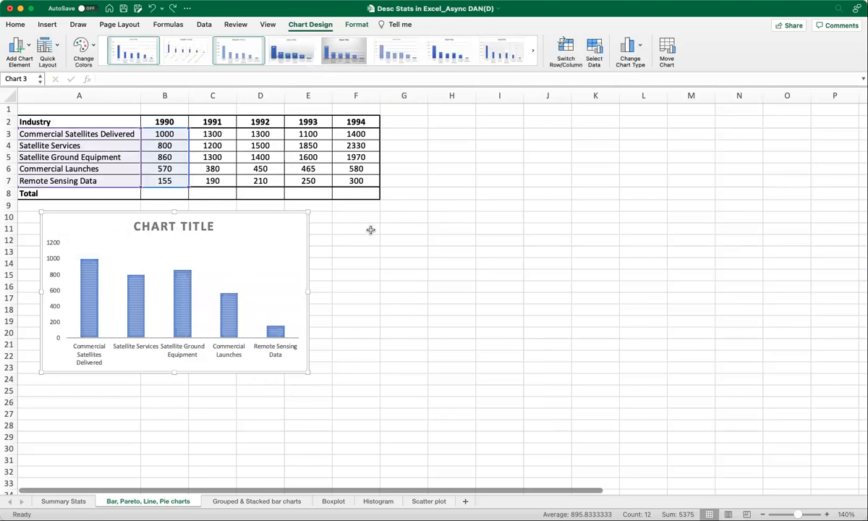
key("Delete")
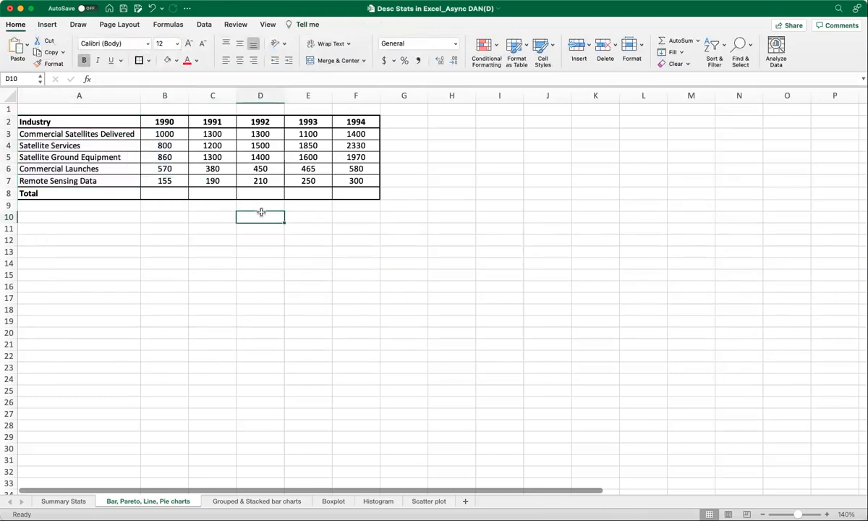
- Insert a clustered column chart from A3:B7, without the header row, and place it just below the table
left_click(73, 120)
left_click_drag(72, 133, 155, 179)
left_click(50, 28)
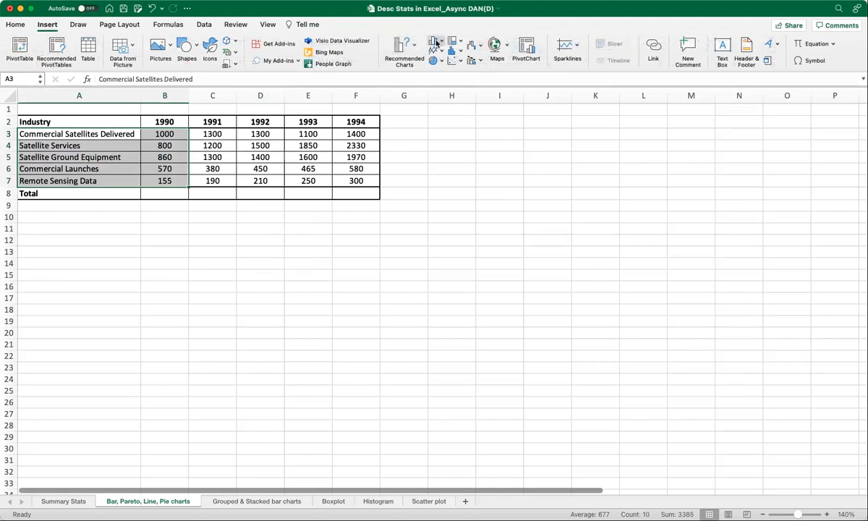
left_click_drag(467, 217, 240, 207)
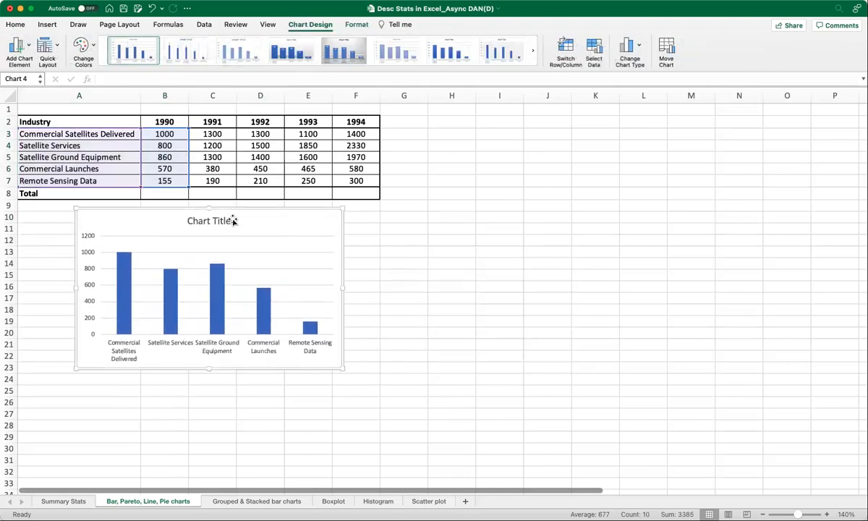
- Change the chart title to "Space Revenues in 1990"
left_click(203, 222)
triple_click(195, 220)
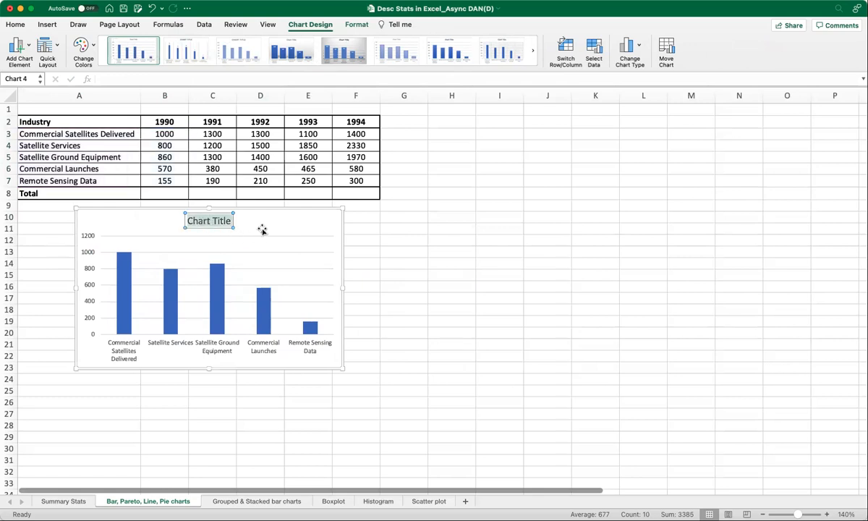
type("Space In")
key("BackSpace")
key("BackSpace")
type("Revenues in 1990")
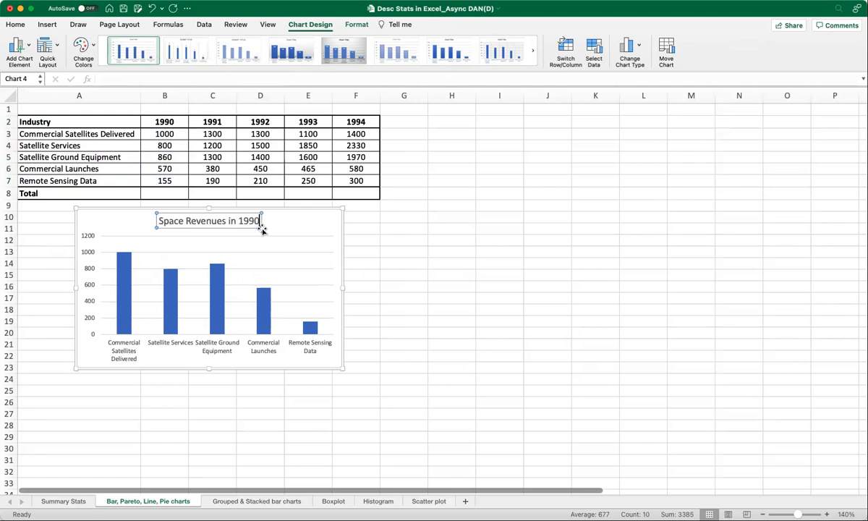
left_click(299, 224)
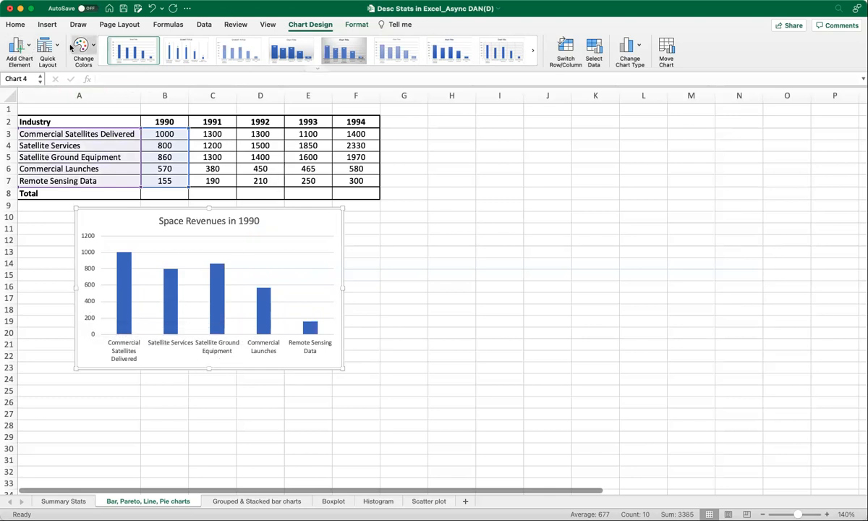
- Hide the chart's primary vertical axis and turn it back on
left_click(29, 47)
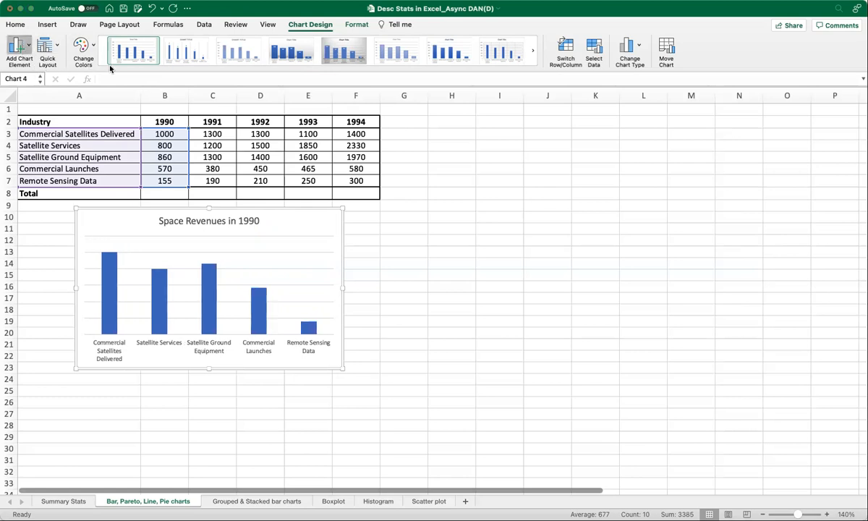
left_click(149, 85)
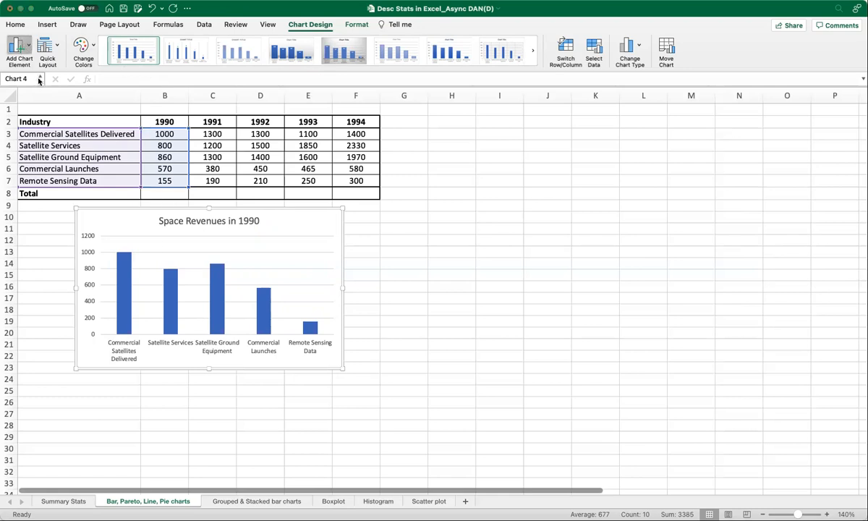
- Add a primary vertical axis title to the column chart reading "Revenues (in '000s USD)"
left_click(129, 101)
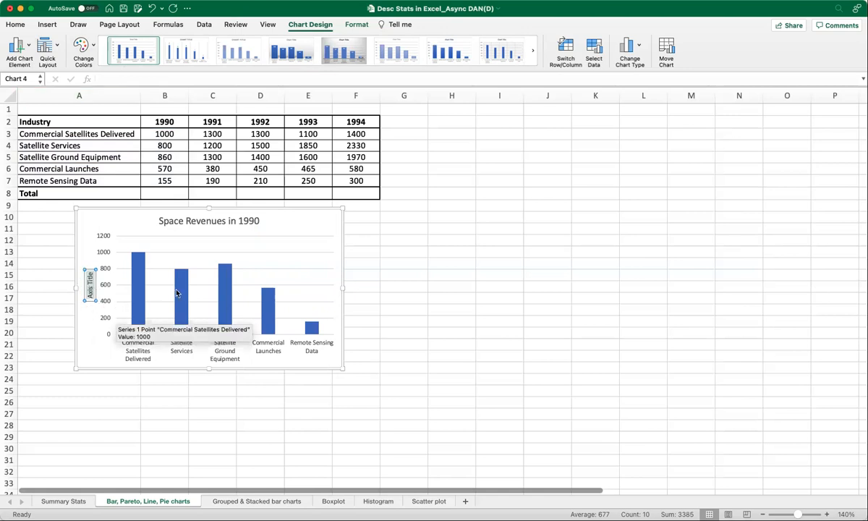
type("Revenues (in '000")
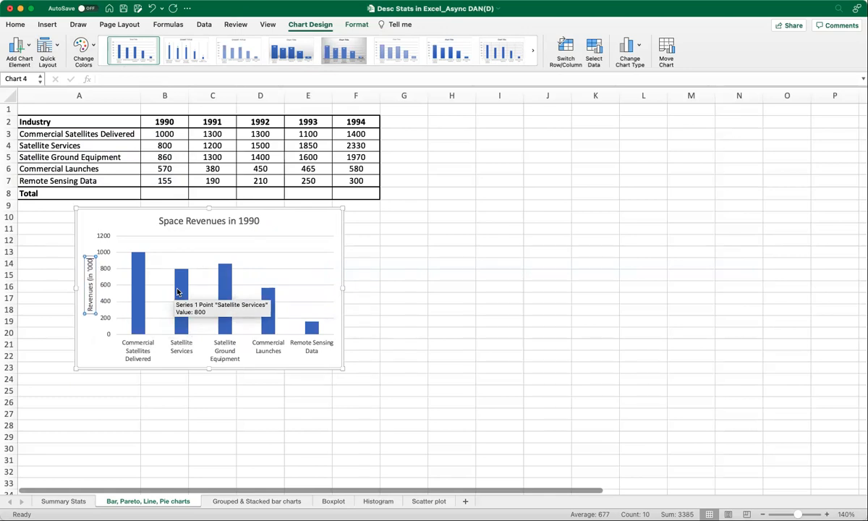
type("s USD)")
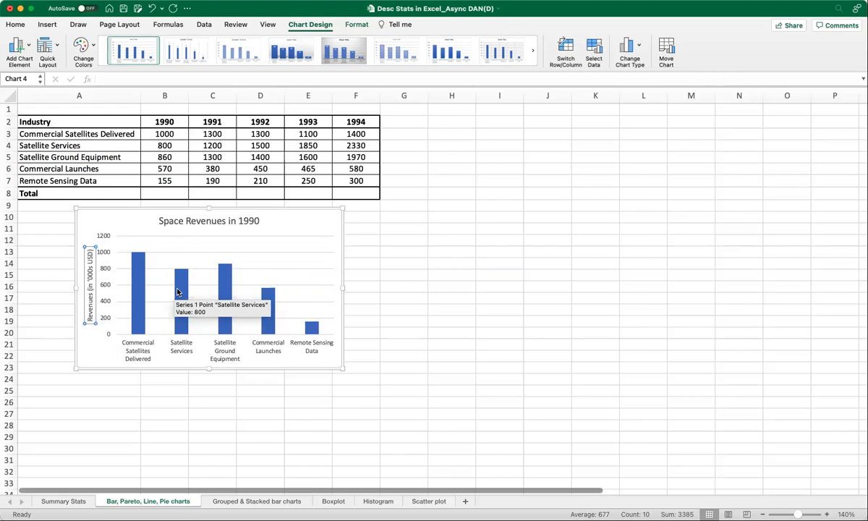
- Shift the column chart sideways so most of its first half sits beneath the Industry column, and deselect it
left_click(136, 211)
left_click_drag(136, 211, 100, 213)
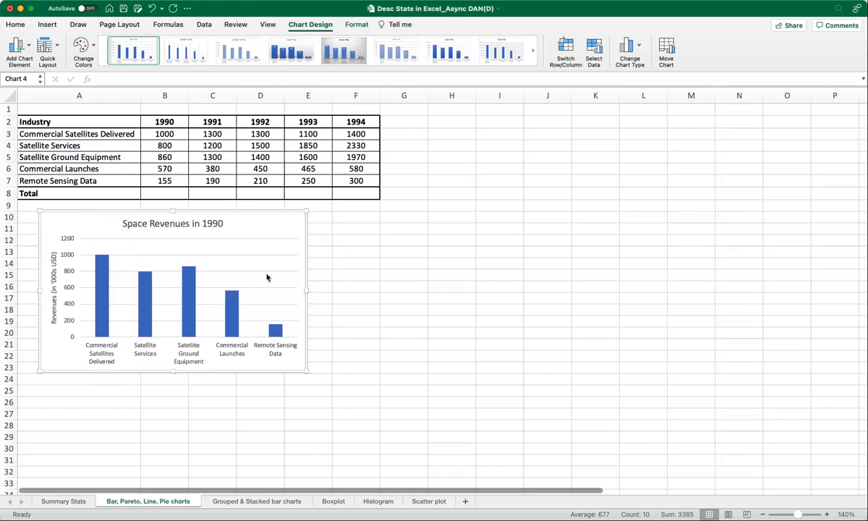
left_click(364, 310)
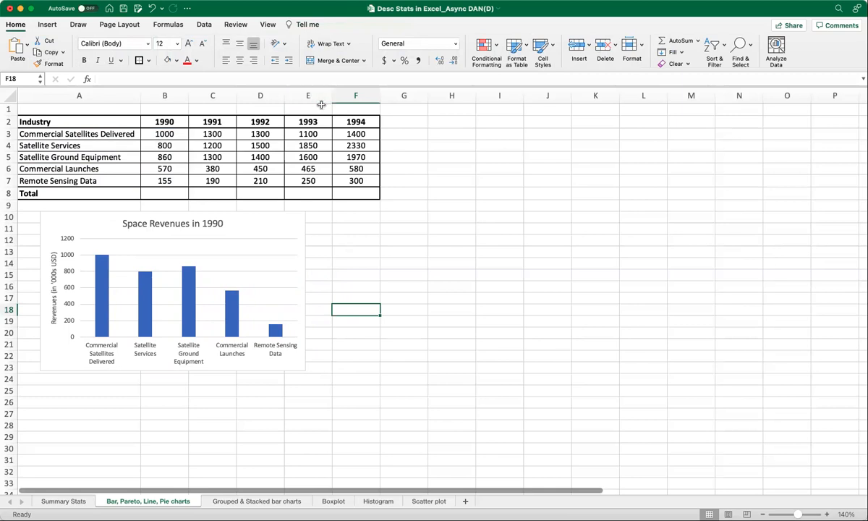
left_click(106, 220)
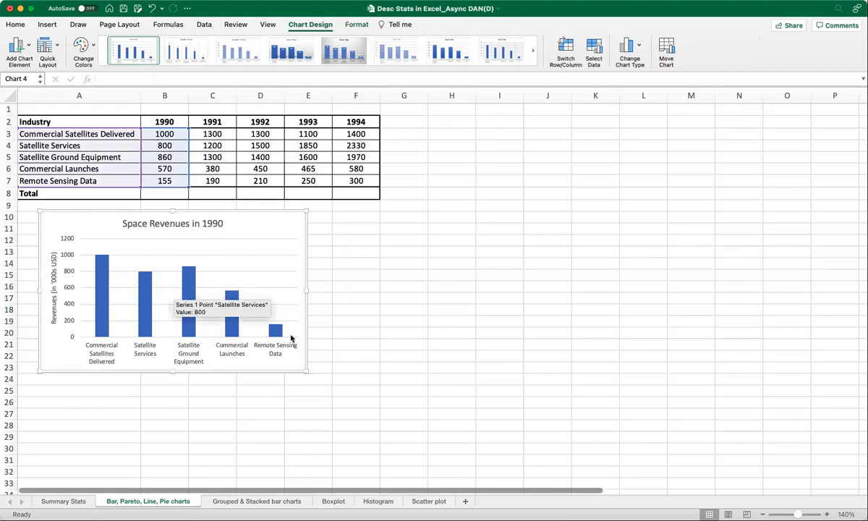
left_click(363, 332)
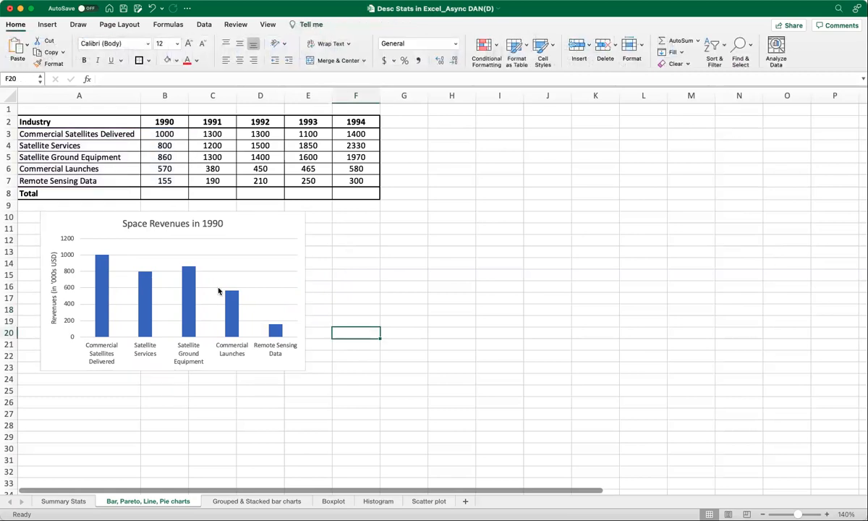
- Turn on filtering for the table's header row A2:F2
left_click_drag(49, 121, 345, 117)
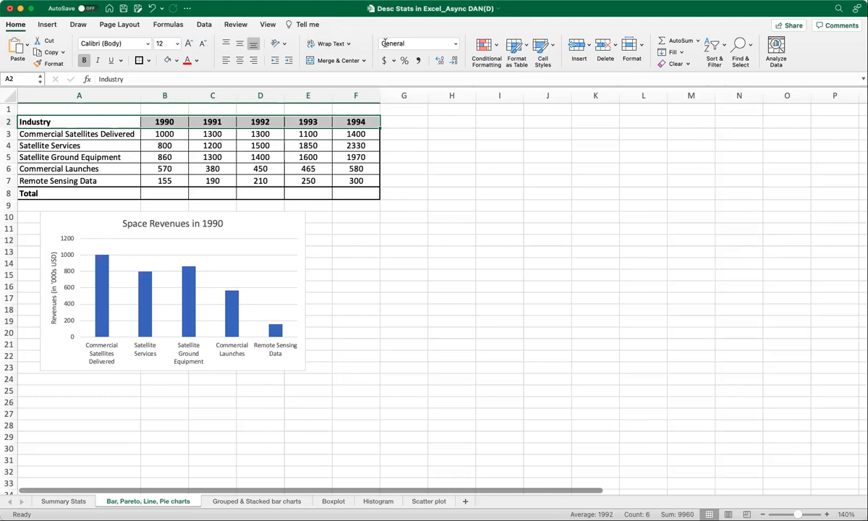
left_click(725, 48)
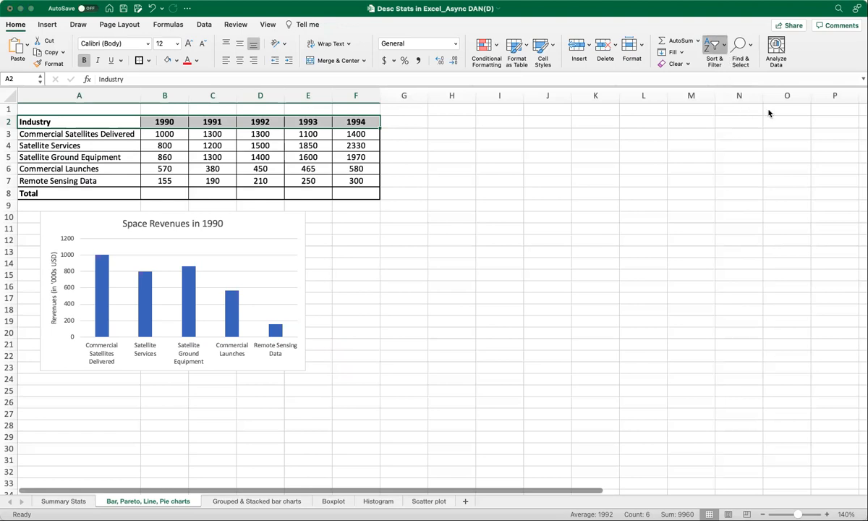
left_click(502, 181)
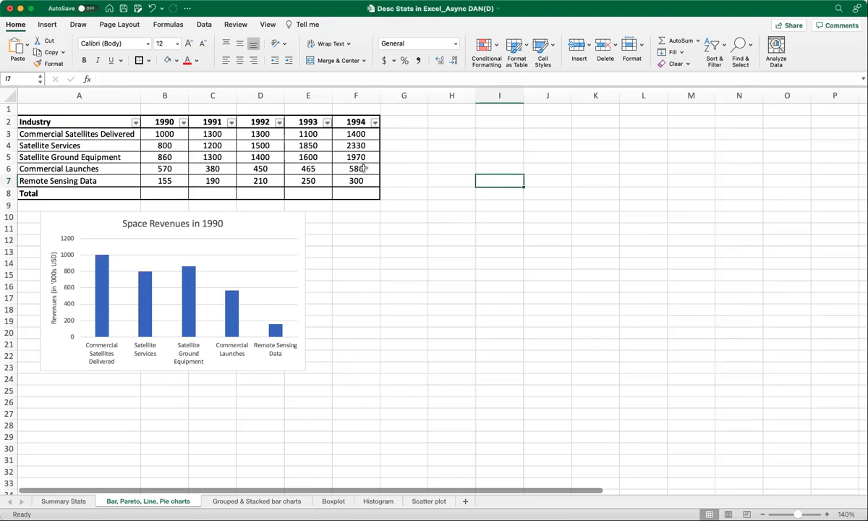
- Sort the table by the 1990 column in descending order
left_click(183, 124)
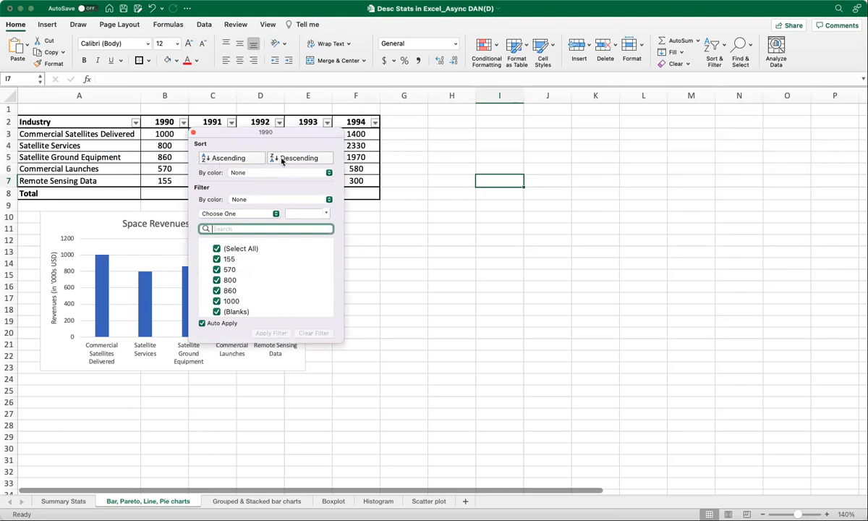
left_click(282, 159)
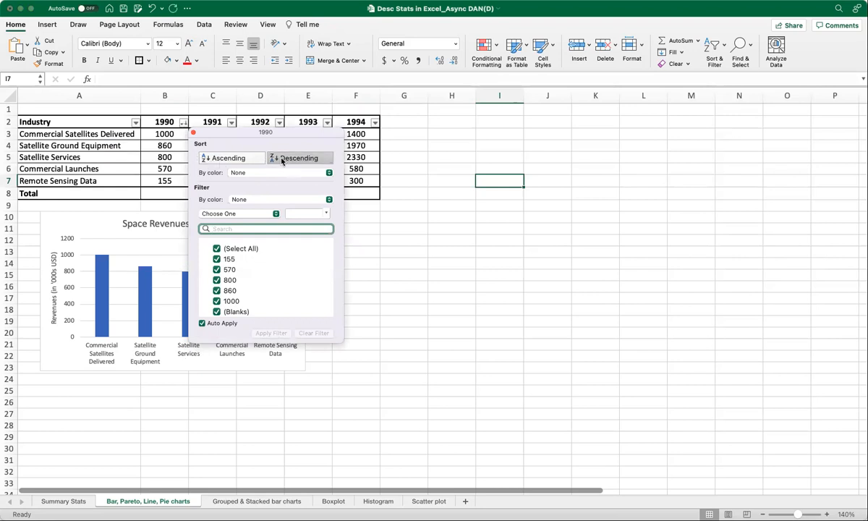
left_click(193, 134)
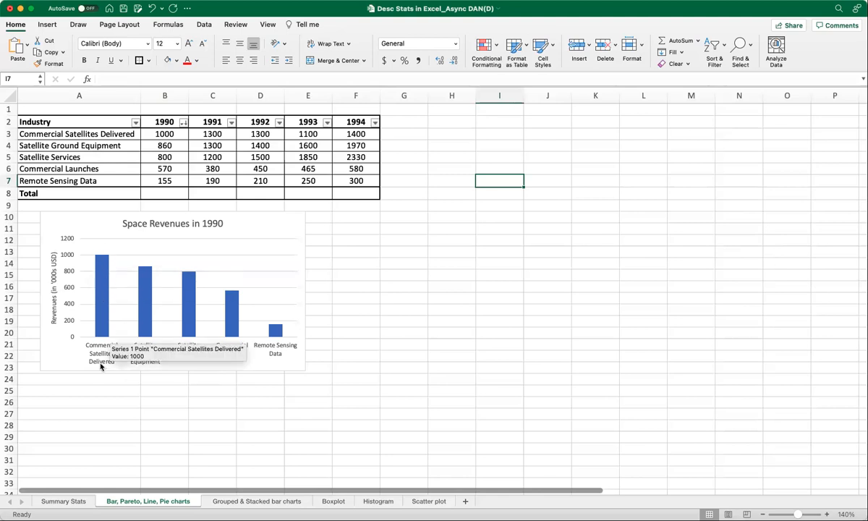
- Sort the table by the 1990 column in ascending order
left_click(184, 126)
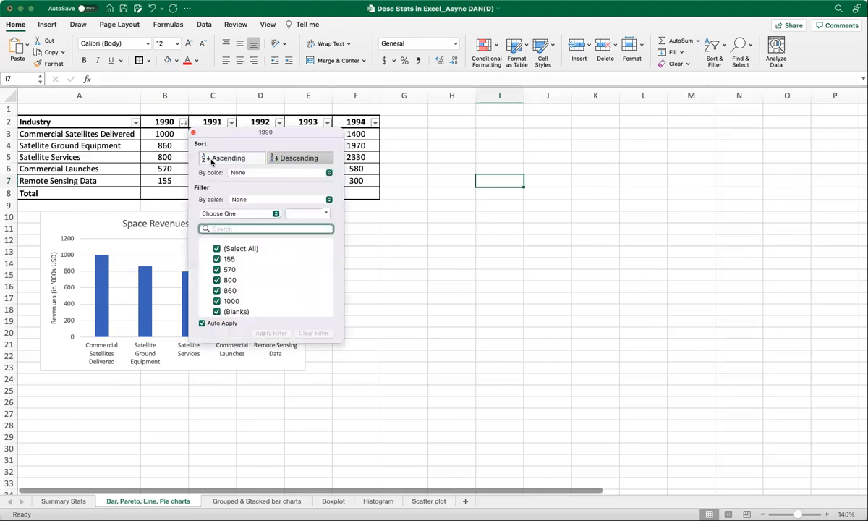
left_click(211, 160)
left_click(394, 418)
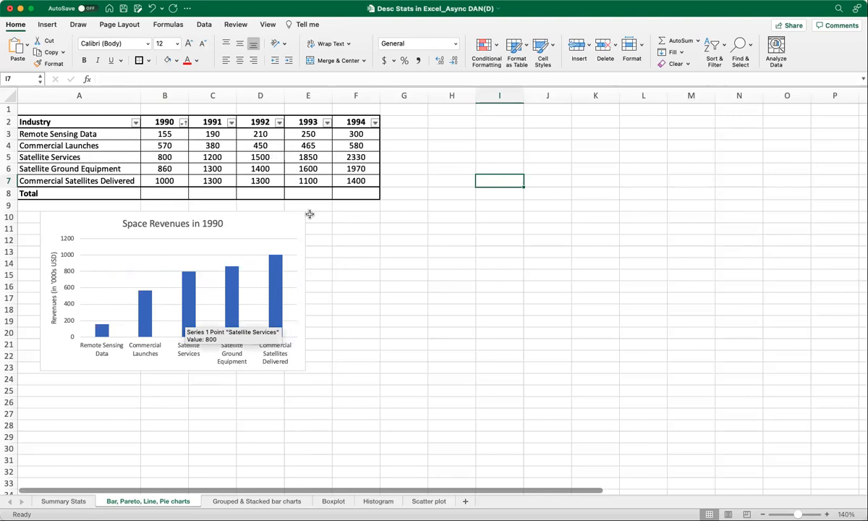
left_click(290, 224)
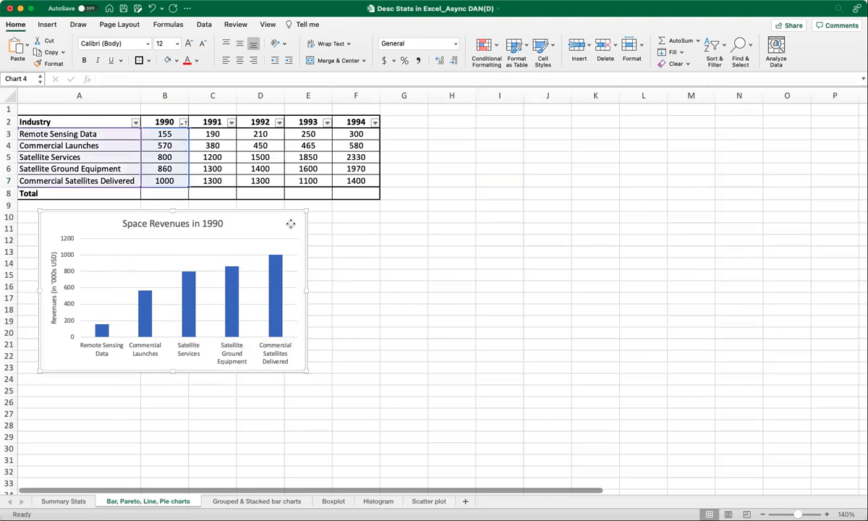
left_click(353, 239)
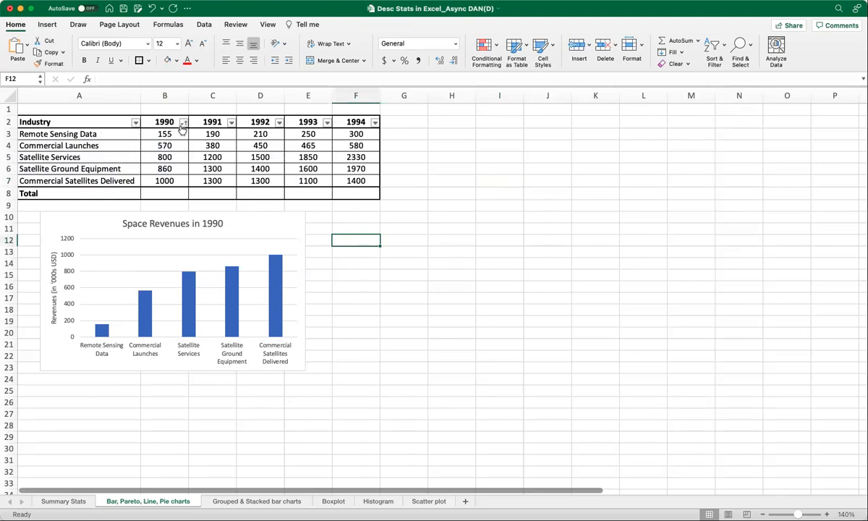
- Reapply the ascending sort on the 1990 column, undo it, and clear the selection
left_click(184, 123)
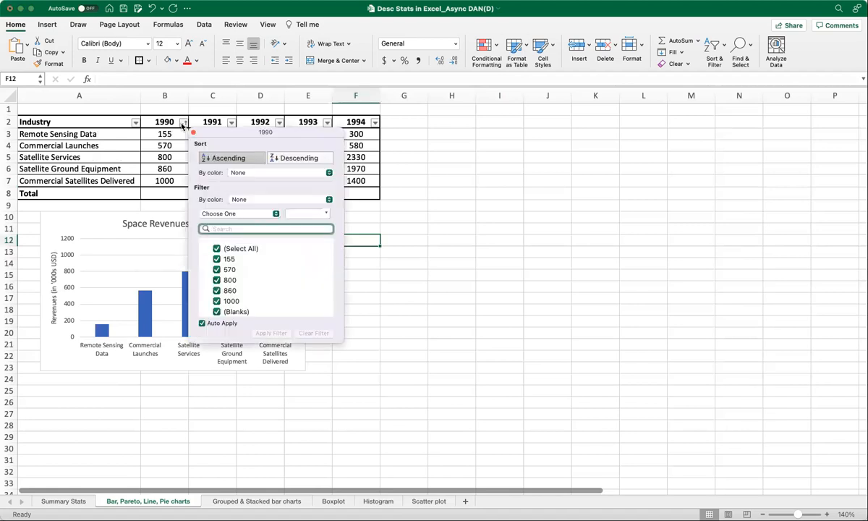
left_click(209, 162)
left_click(193, 134)
left_click(539, 227)
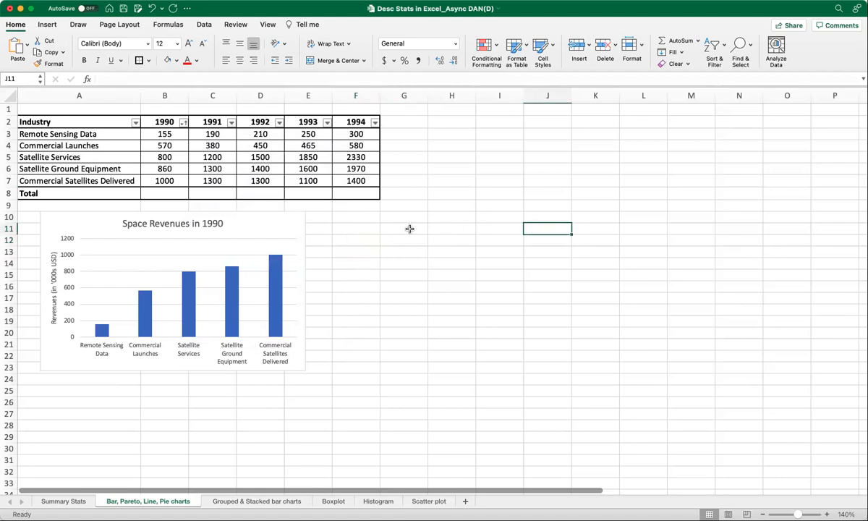
key("super+z")
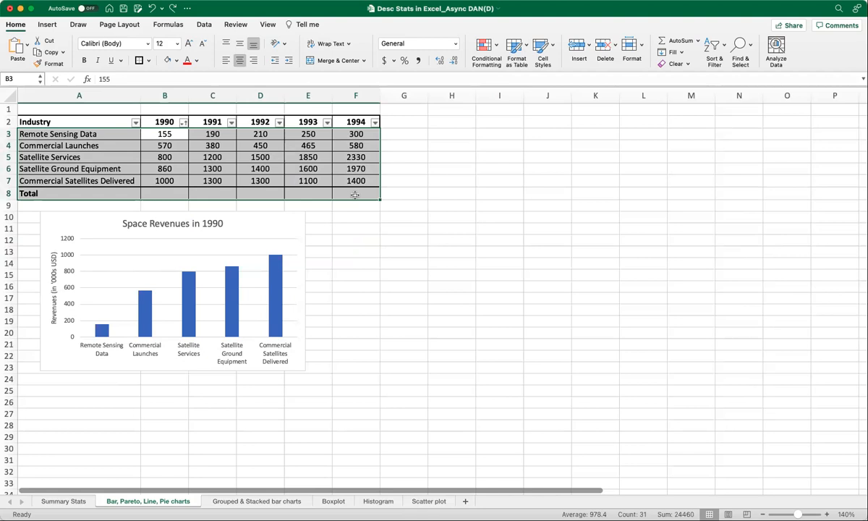
left_click(407, 215)
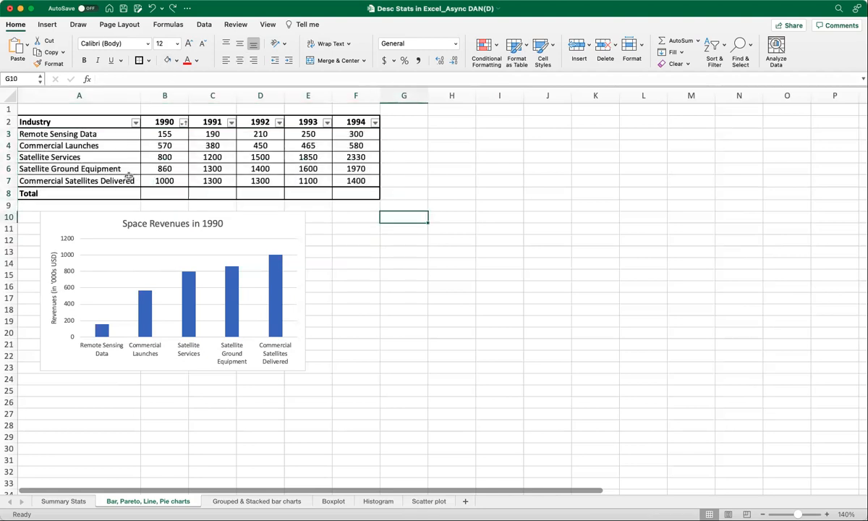
left_click(395, 276)
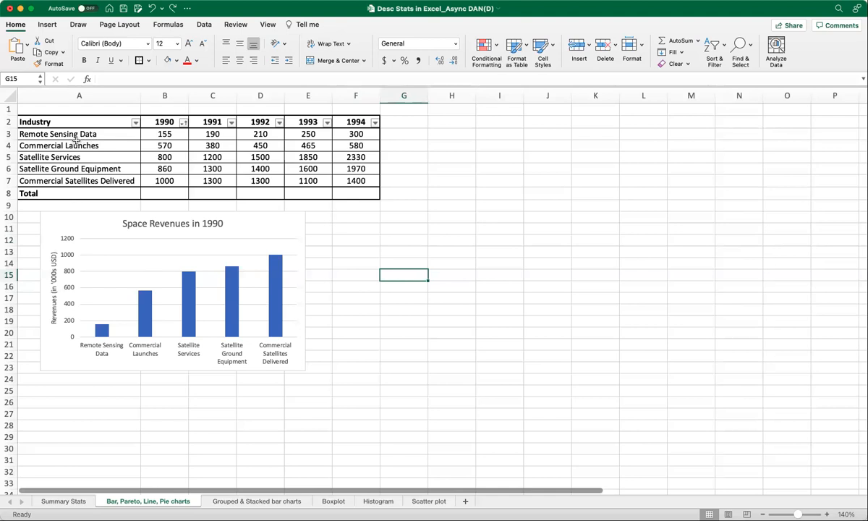
left_click(37, 134)
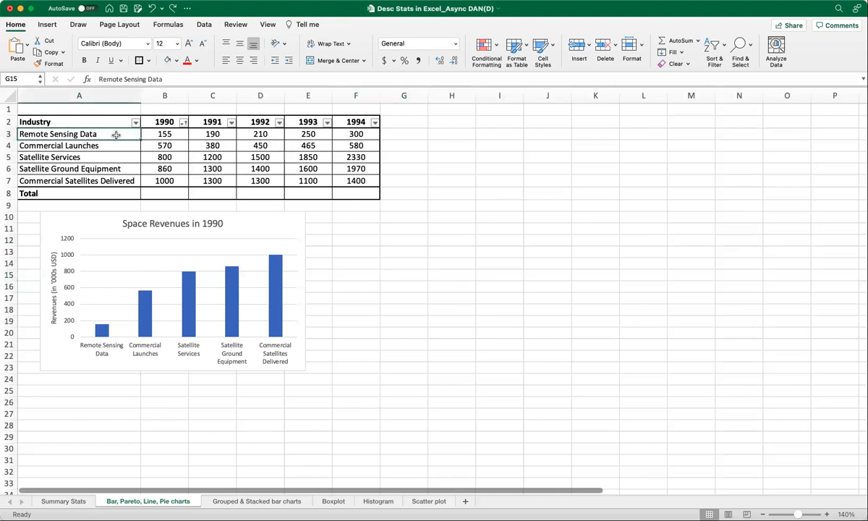
left_click(33, 158)
left_click_drag(32, 158, 346, 158)
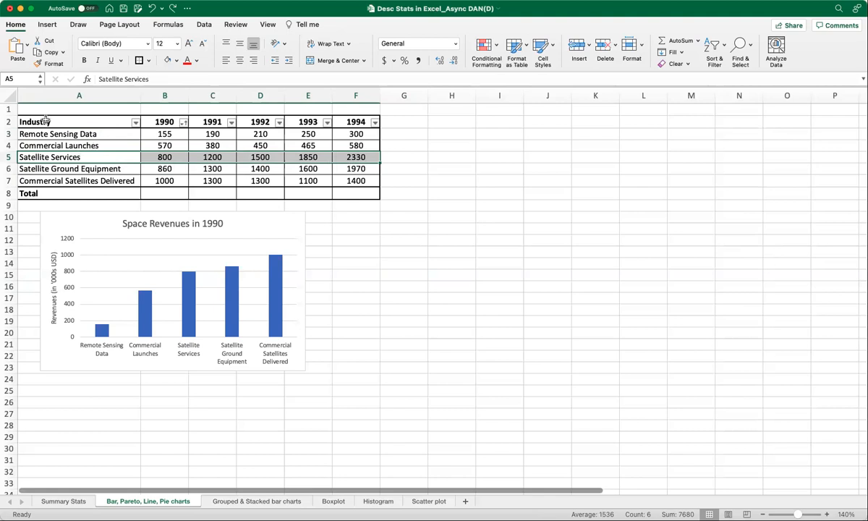
- Insert a line chart from the header row A2:F2 and the Satellite Services row A5:F5, and place it beside the column chart
left_click_drag(36, 122, 326, 116)
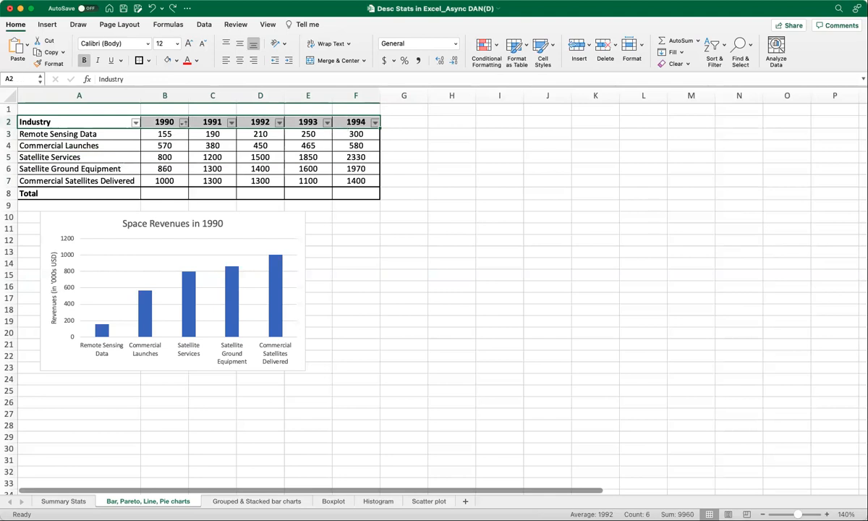
left_click(80, 156, "super")
left_click_drag(81, 157, 347, 157)
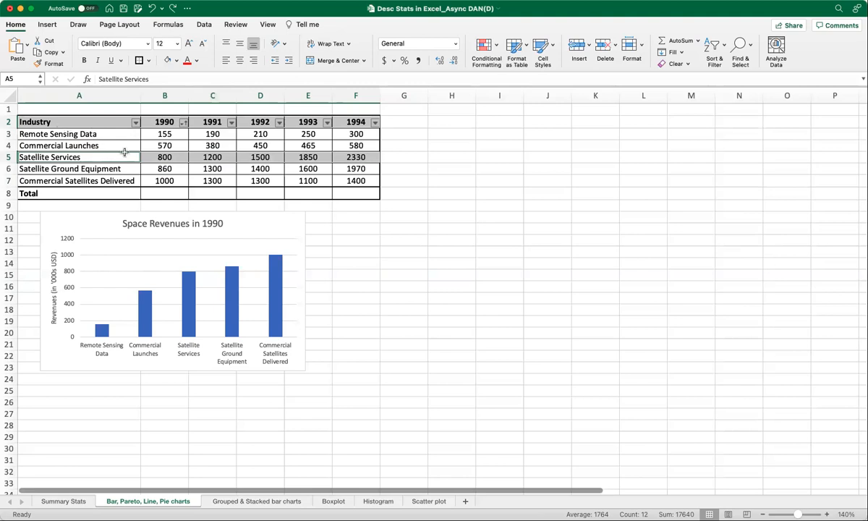
left_click(49, 26)
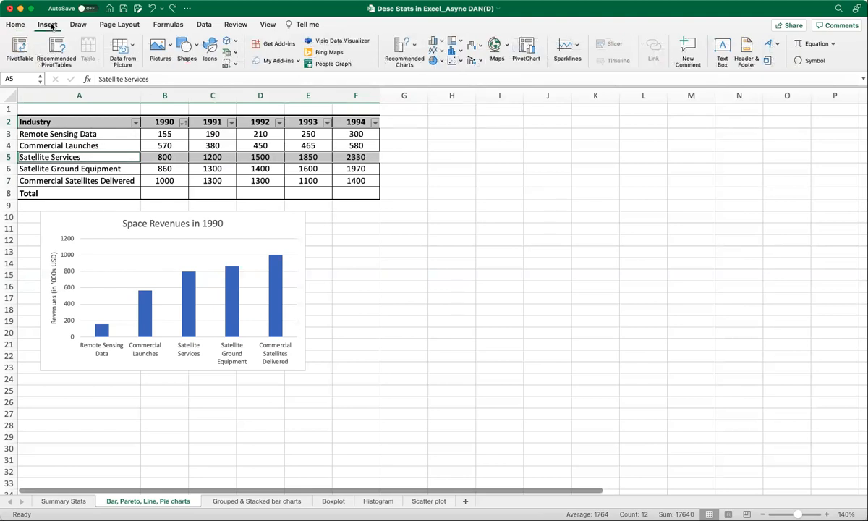
left_click(414, 47)
left_click(434, 85)
left_click_drag(396, 222, 417, 213)
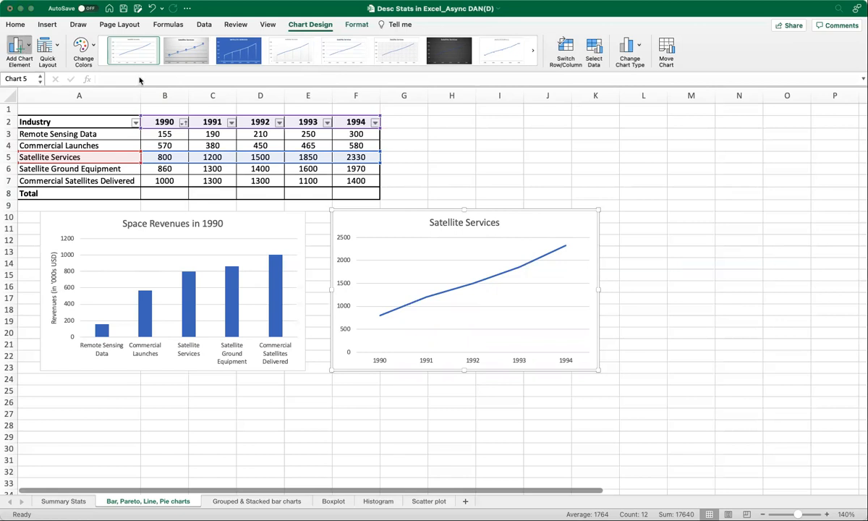
- Add a primary vertical axis title to the line chart reading "Revenues (in '000s USD)"
left_click(154, 95)
left_click(345, 298)
triple_click(345, 302)
type("Reve")
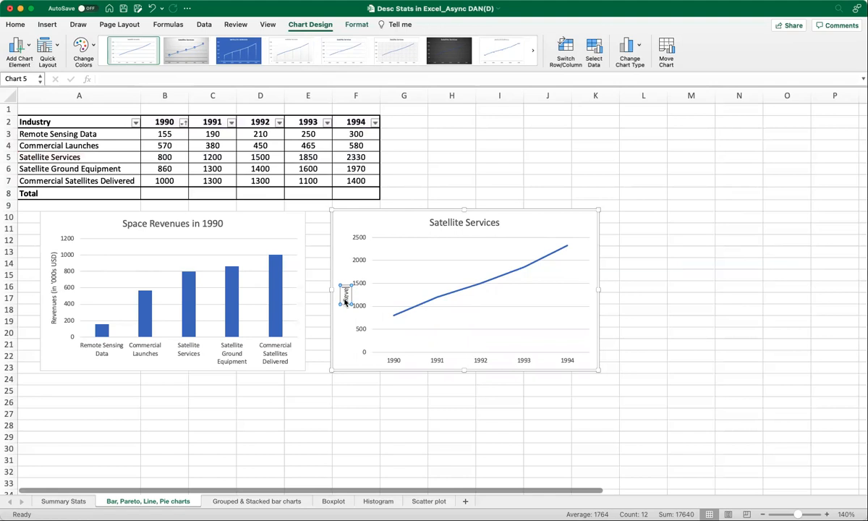
type("nues (in '000s USD)")
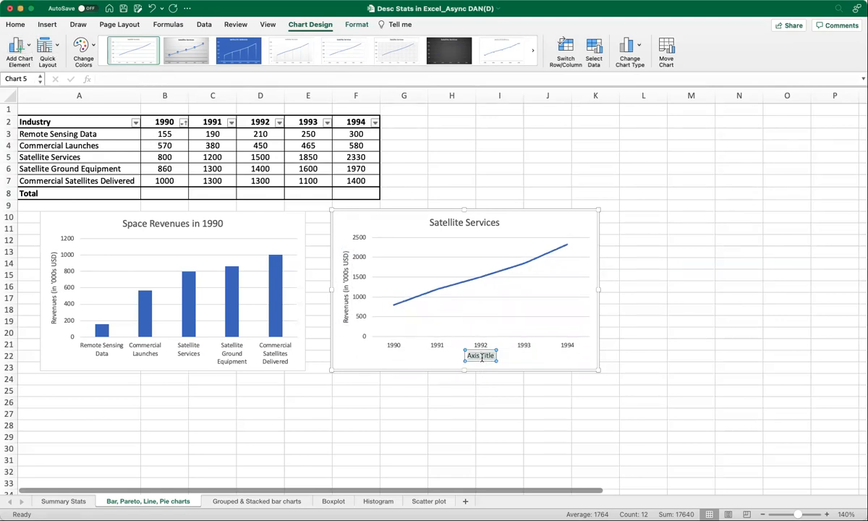
- Add a primary horizontal axis title to the line chart reading "Years"
left_click(481, 360)
type("year")
key("BackSpace")
key("BackSpace")
key("BackSpace")
key("BackSpace")
type("Years")
- Add data labels to the Satellite Services line chart, positioned to the left of the points
left_click(419, 219)
left_click(31, 52)
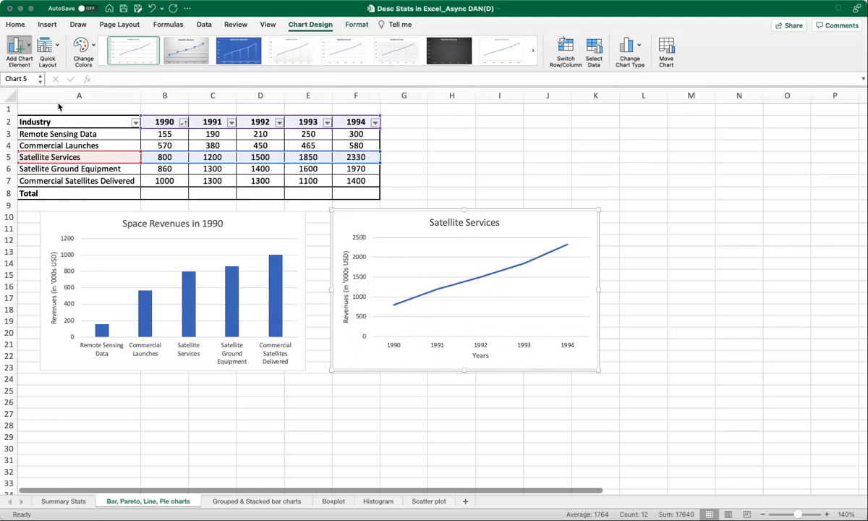
left_click(139, 132)
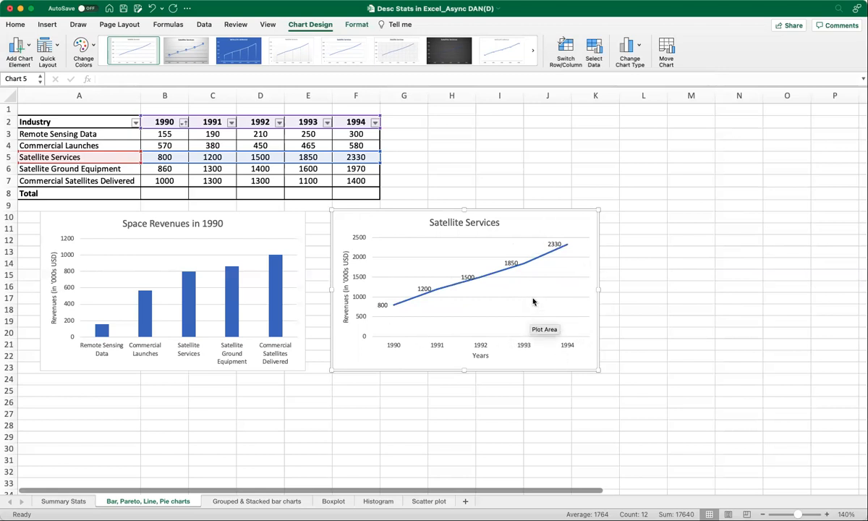
left_click(141, 314)
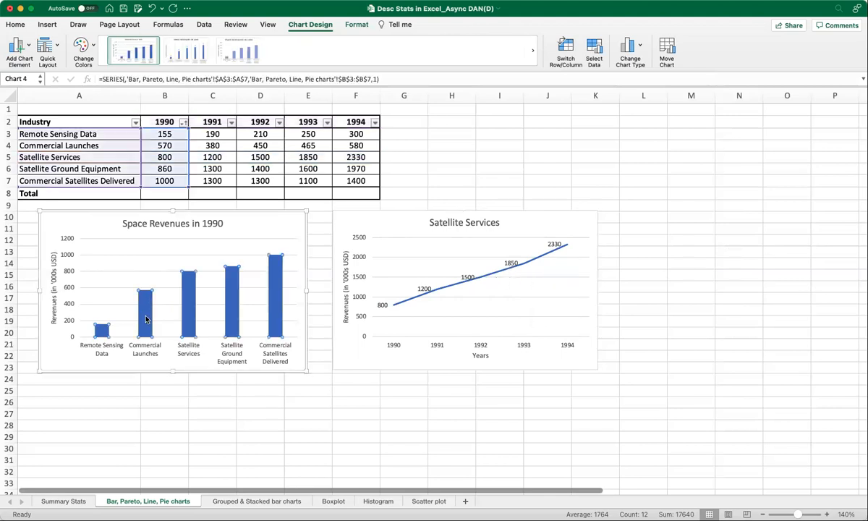
left_click(117, 397)
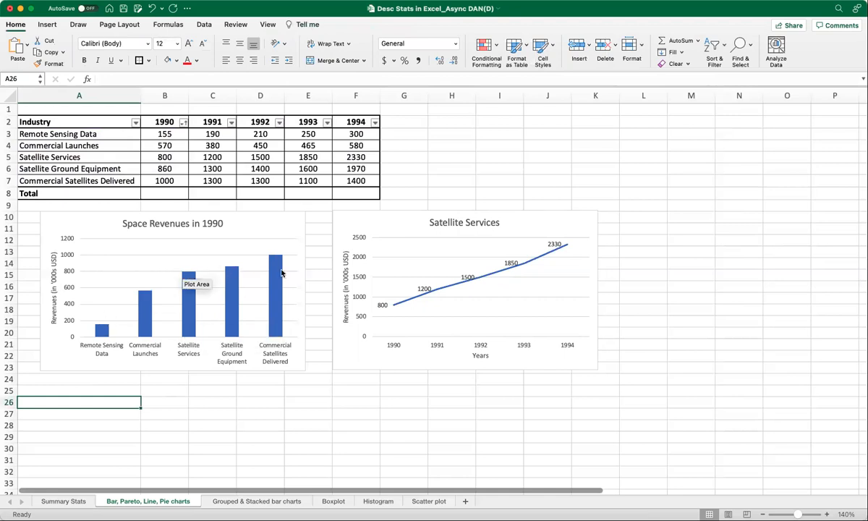
- Add data labels to the Space Revenues in 1990 column chart
left_click(269, 228)
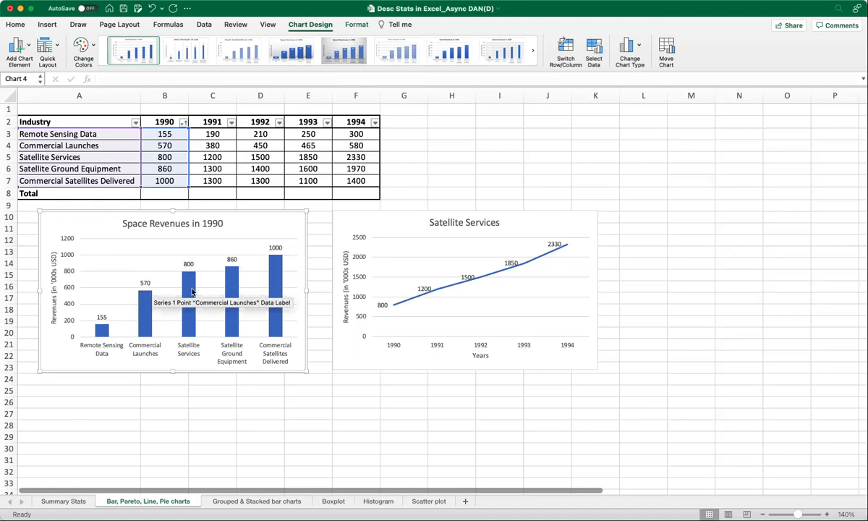
left_click(279, 404)
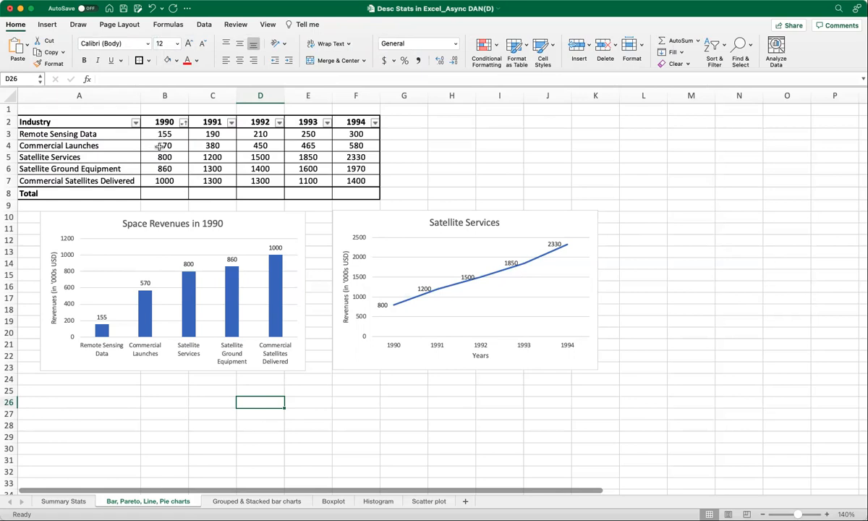
left_click(211, 222)
left_click(288, 216)
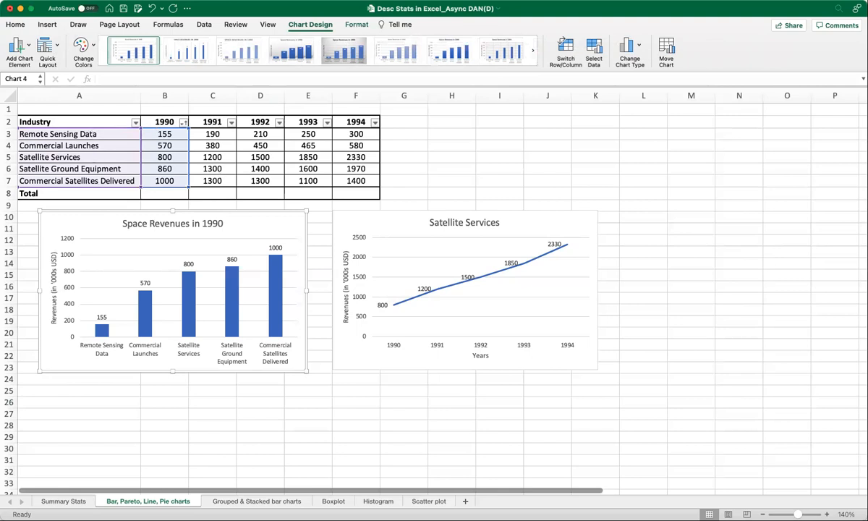
left_click(193, 413)
- Insert a pie chart from the Industry column A2:A7 and the 1992 column D2:D7, and place it beside the line chart
left_click(56, 120)
left_click_drag(55, 120, 56, 180)
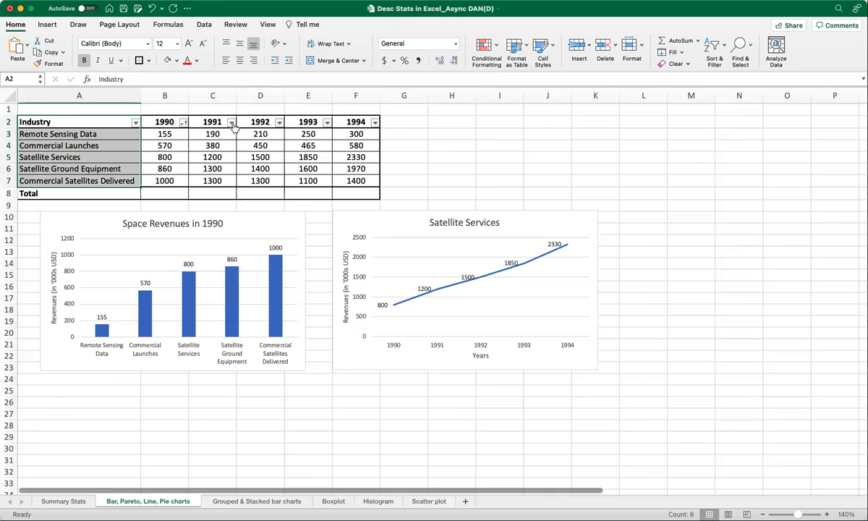
left_click_drag(261, 122, 260, 180)
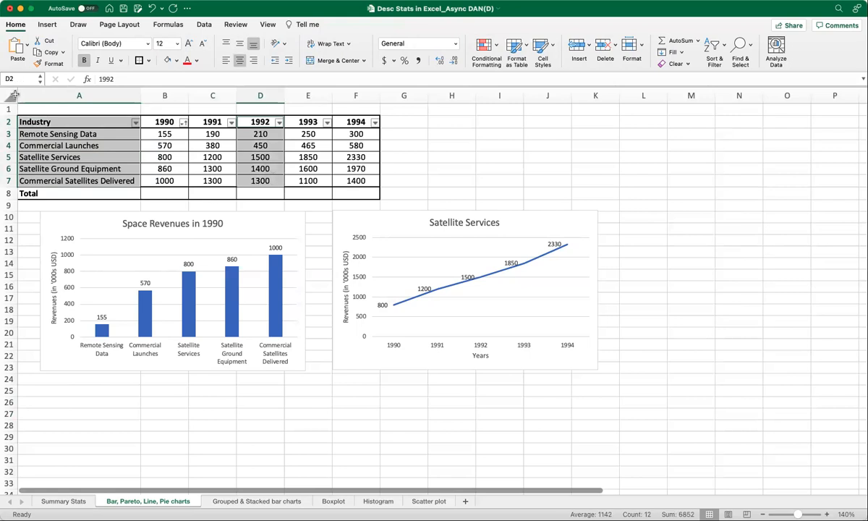
left_click(47, 24)
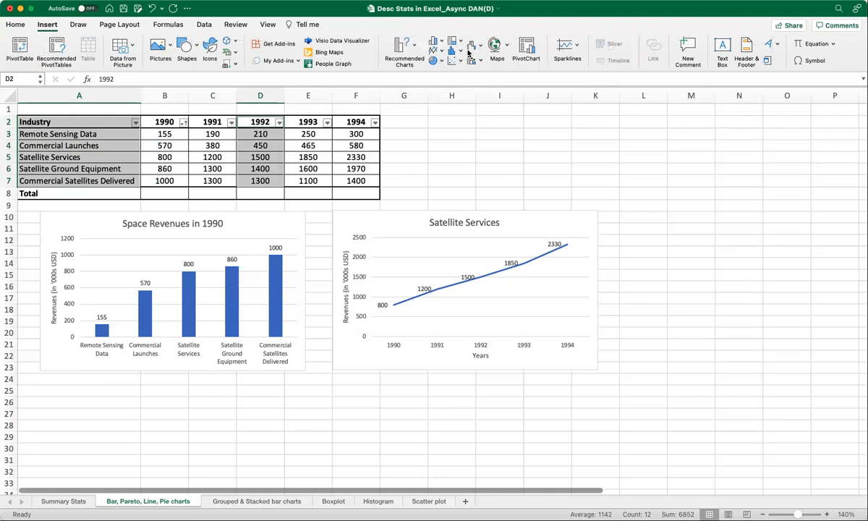
left_click(414, 46)
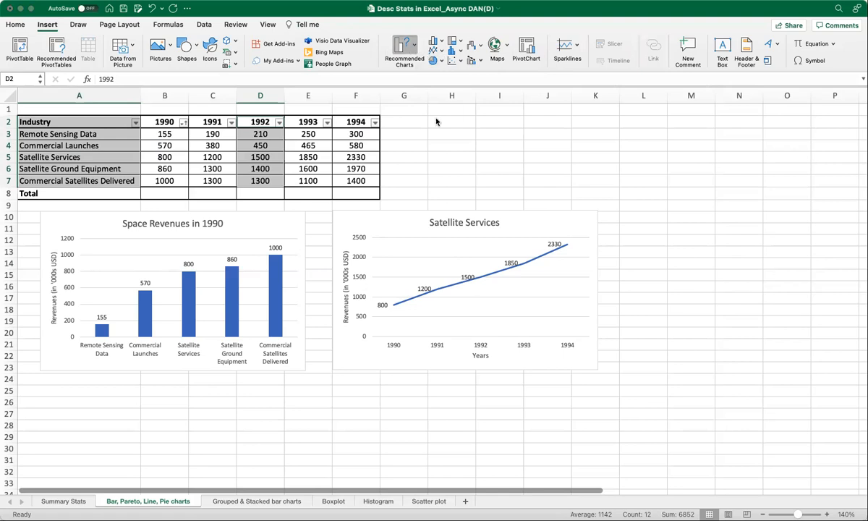
left_click(446, 284)
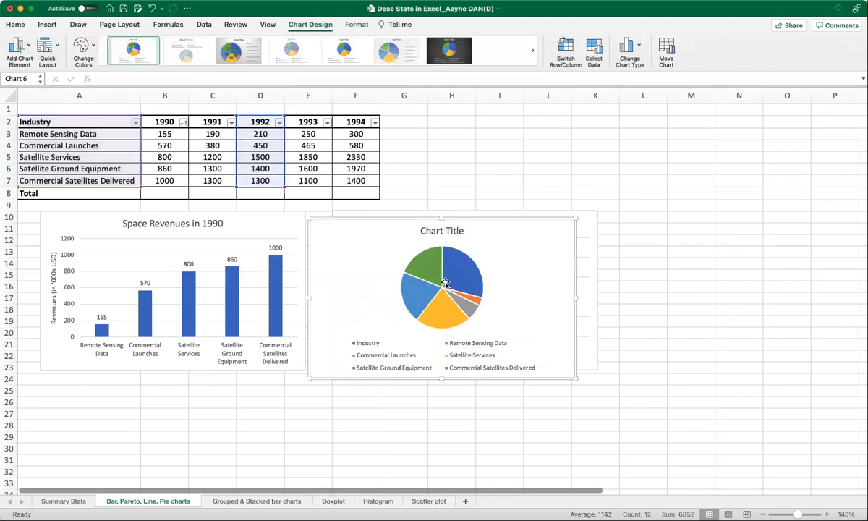
left_click_drag(488, 223, 778, 214)
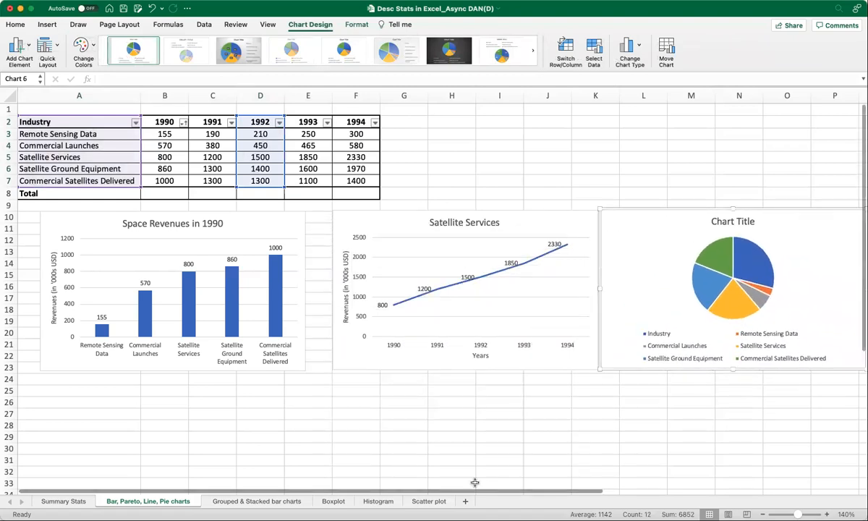
- Move the pie chart below the 1990 column chart
scroll(517, 491, "right", 3)
scroll(523, 496, "left", 3)
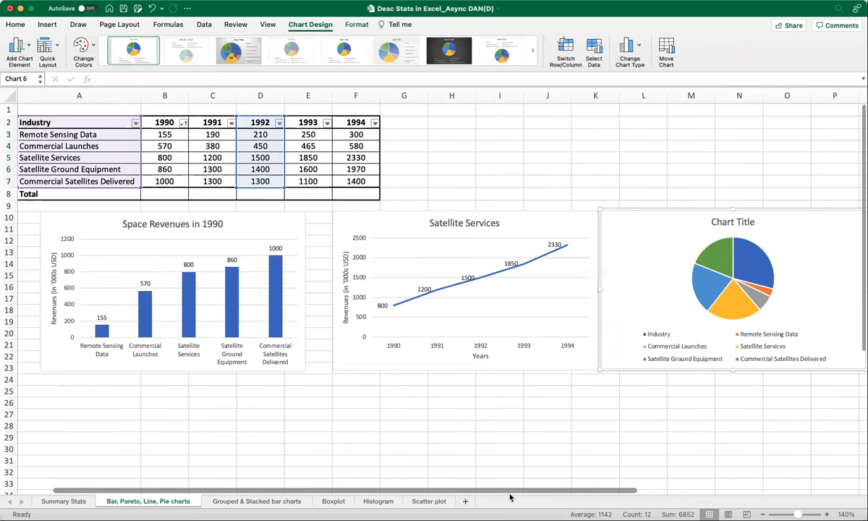
left_click_drag(510, 494, 461, 496)
scroll(274, 347, "down", 1)
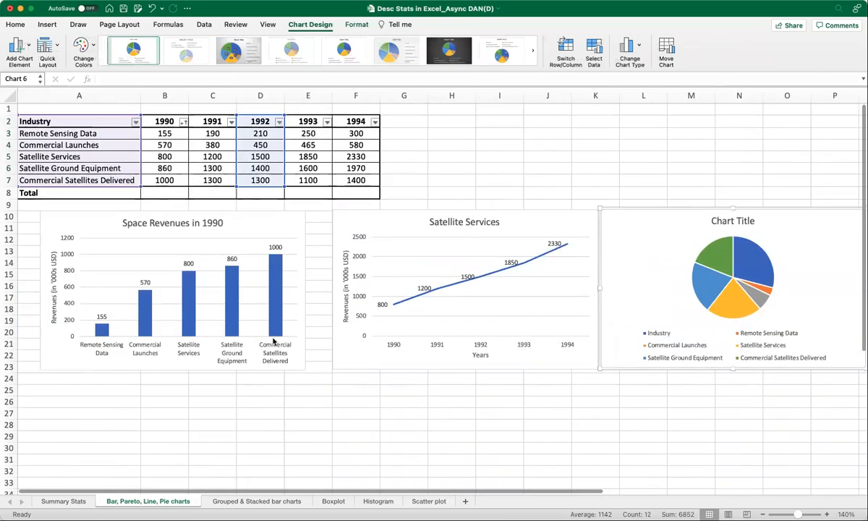
scroll(274, 343, "down", 4)
left_click_drag(668, 165, 99, 335)
scroll(433, 352, "down", 6)
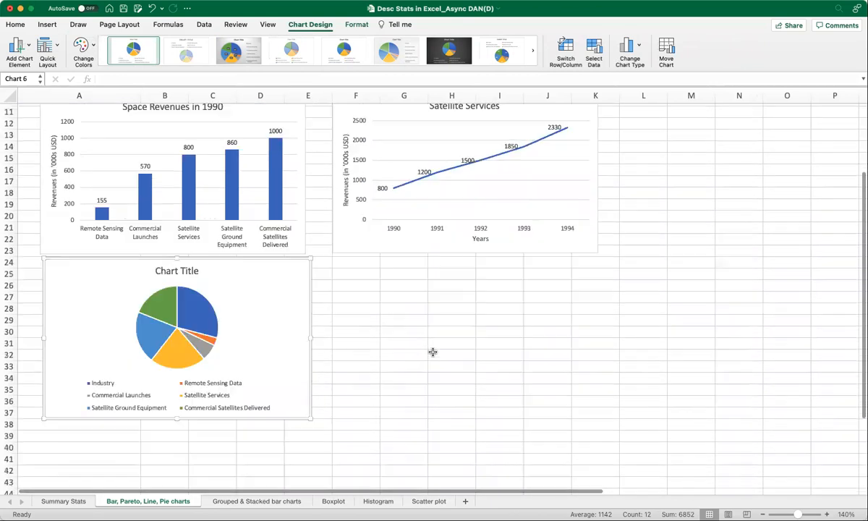
- Try the pie chart style with a bold title, followed by the style with coloured category names around the slices
left_click(318, 68)
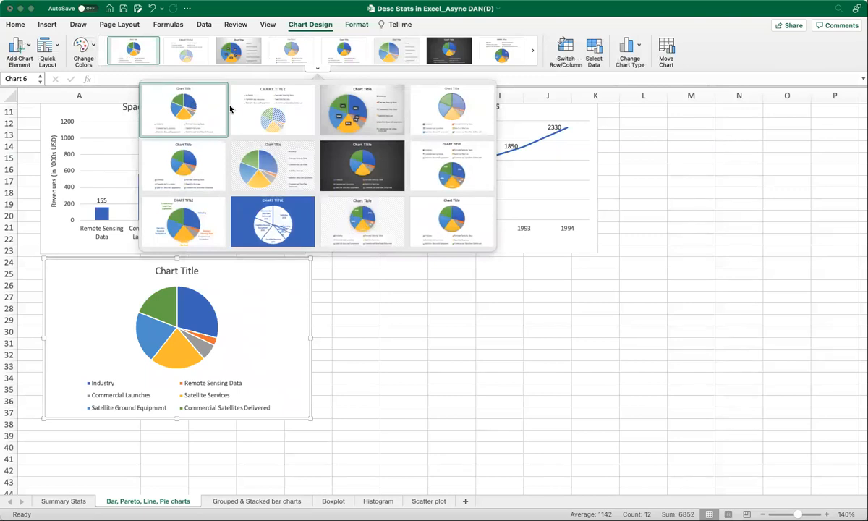
left_click(317, 69)
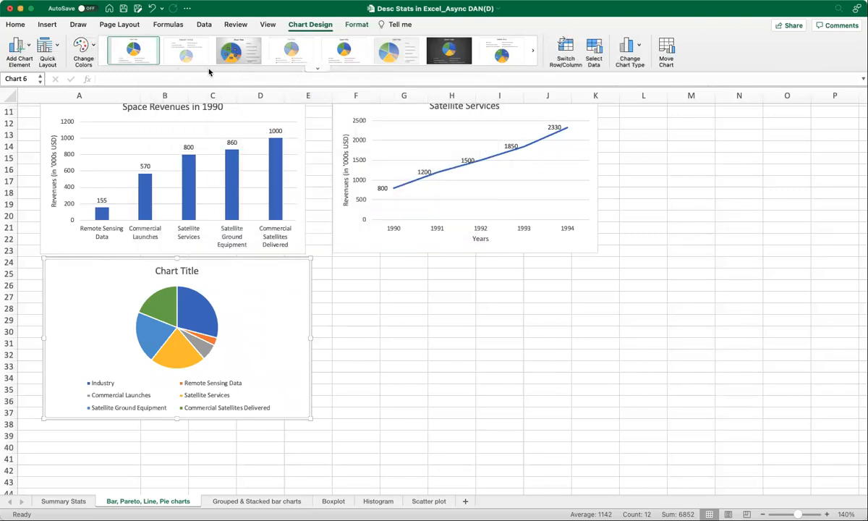
left_click(316, 69)
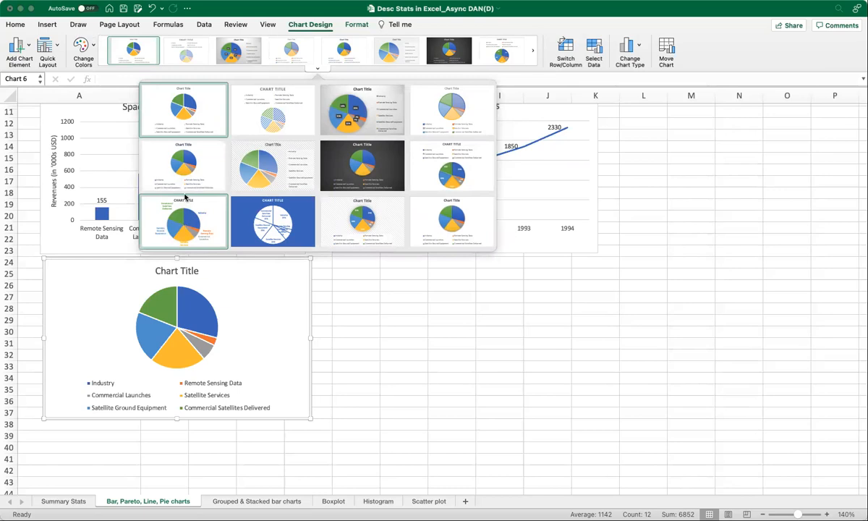
left_click(187, 189)
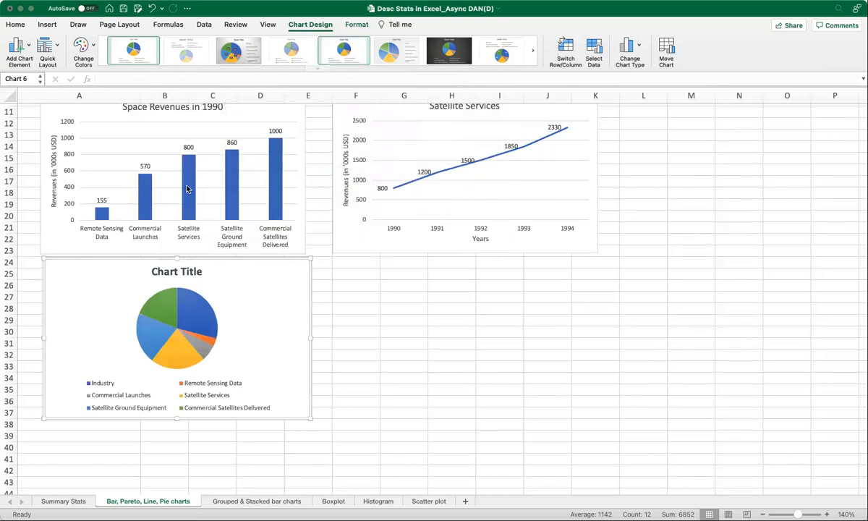
left_click(318, 68)
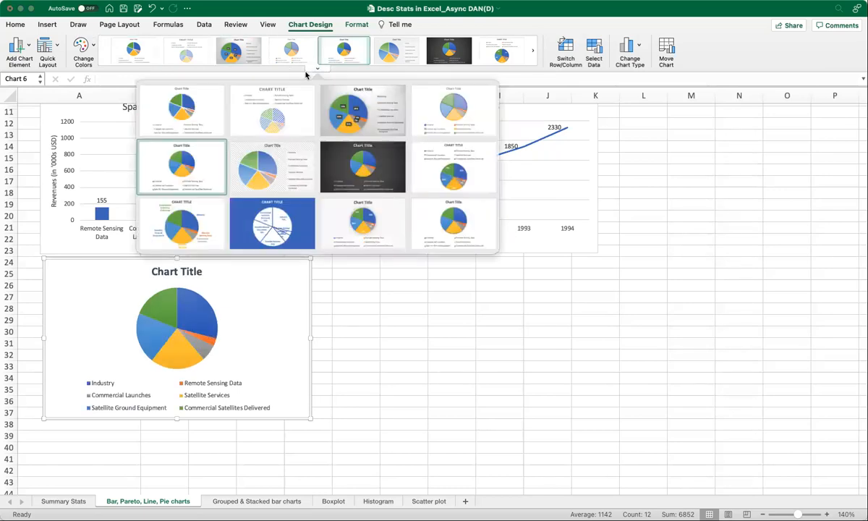
left_click(192, 217)
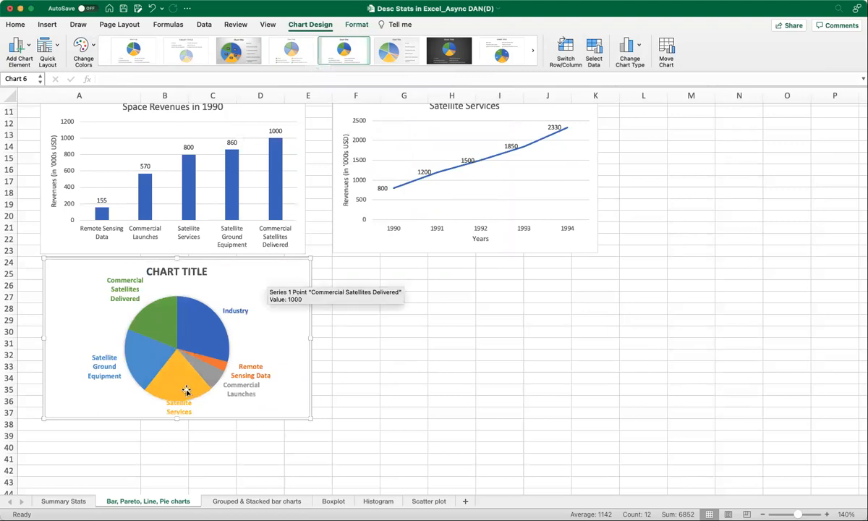
- Try the grey pie chart style with dark percentage labels, and the styles with category and percentage labels inside the slices
left_click(316, 69)
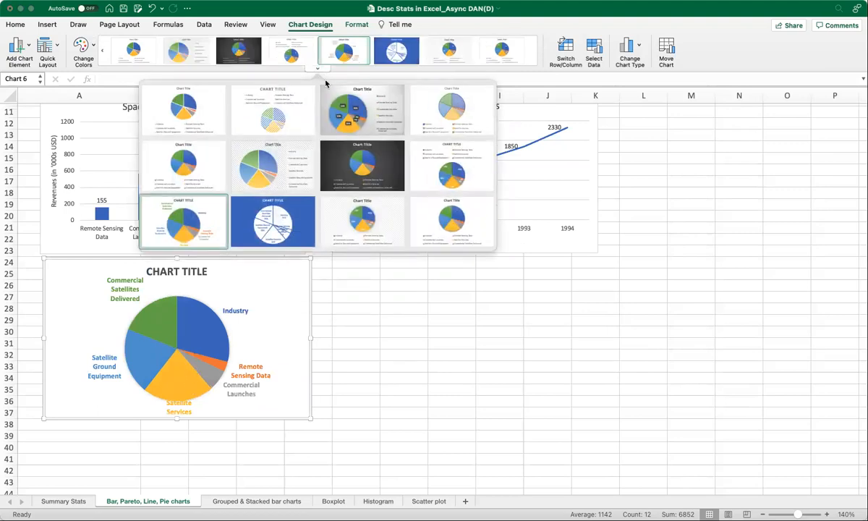
left_click(362, 110)
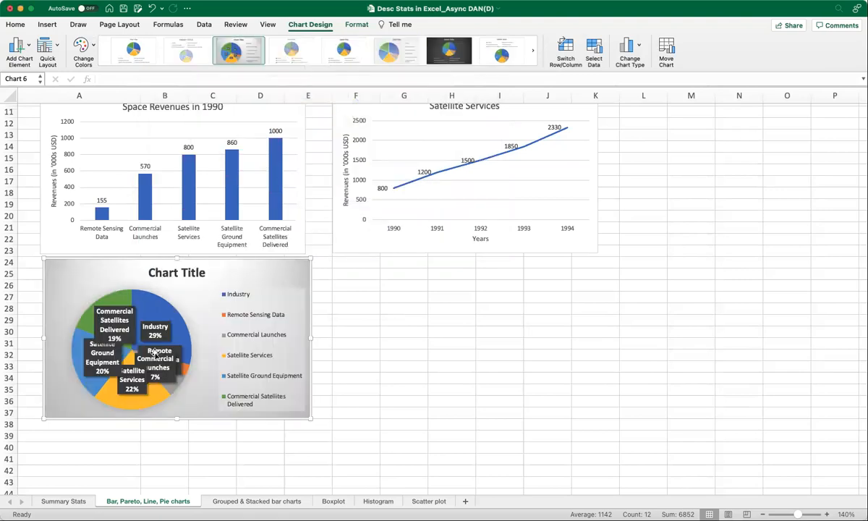
left_click(313, 70)
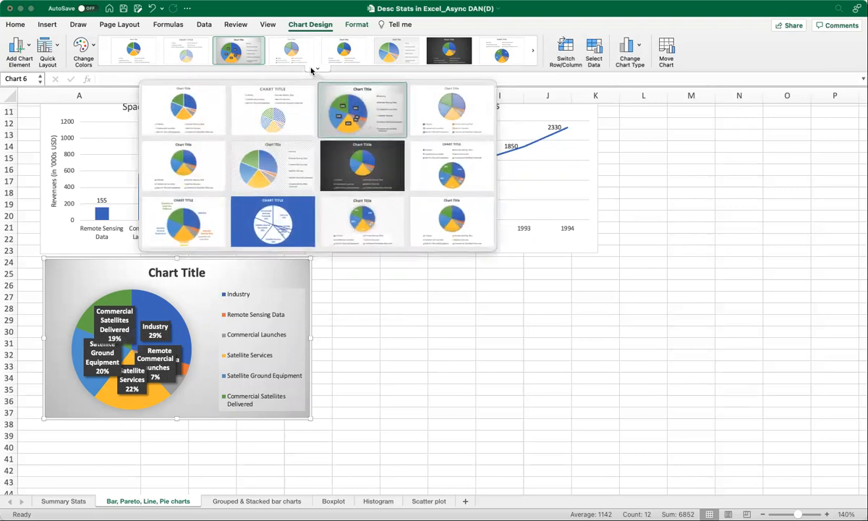
left_click(372, 221)
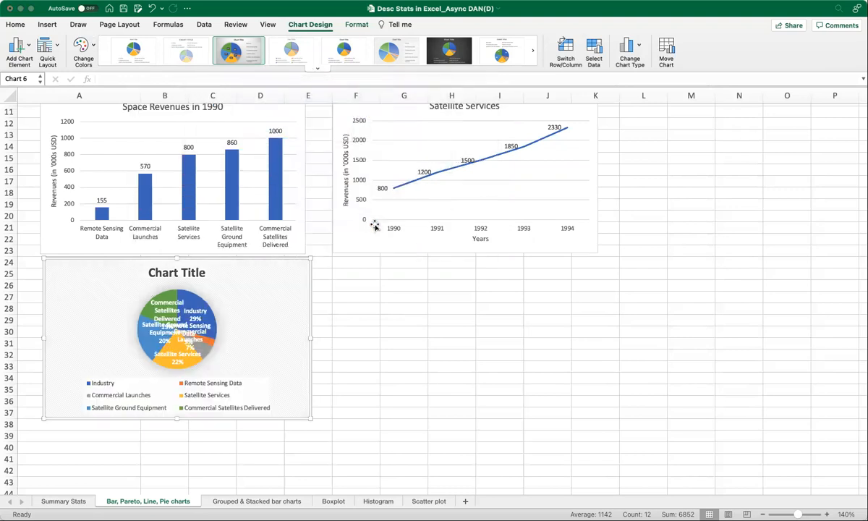
left_click(316, 70)
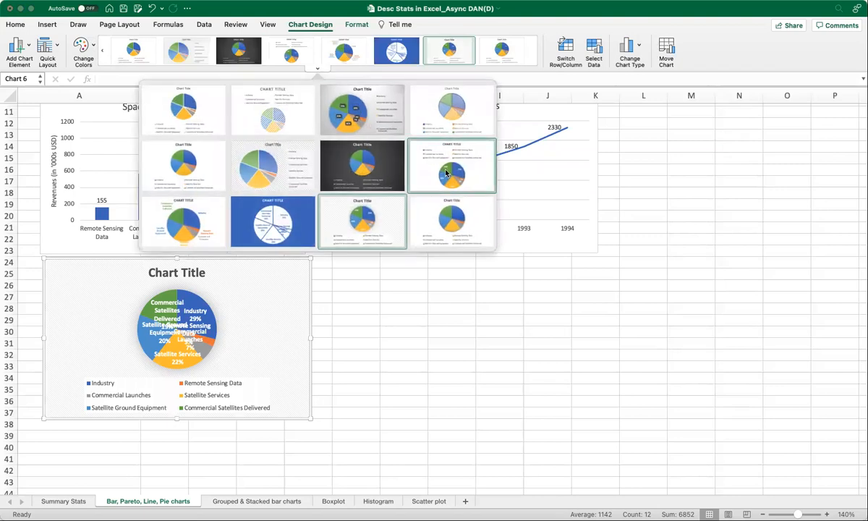
left_click(446, 171)
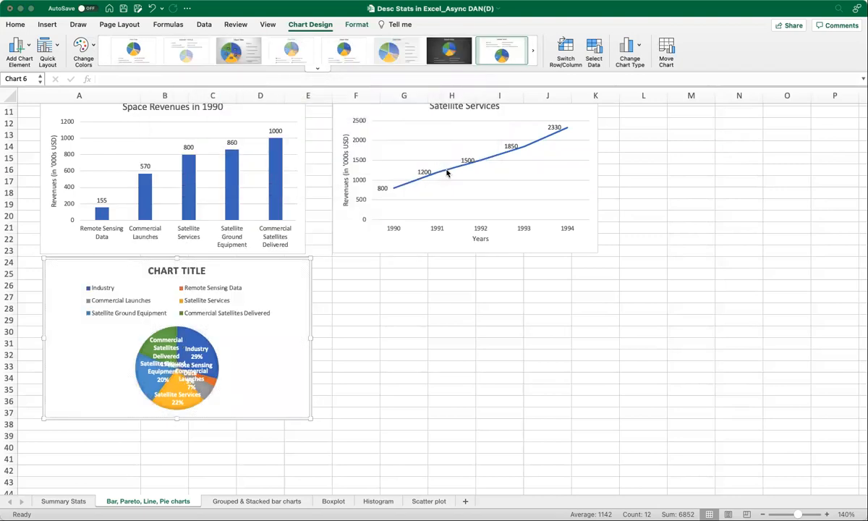
left_click(317, 69)
left_click(465, 171)
- Undo the pie chart's style changes and its move below the column chart
key("super+z")
key("super+z")
key("super+z")
key("super+z")
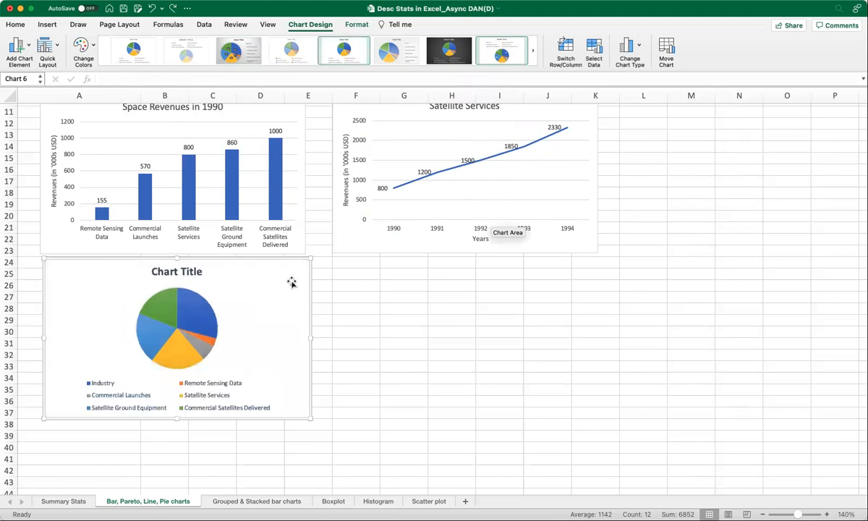
key("super+z")
key("super+z")
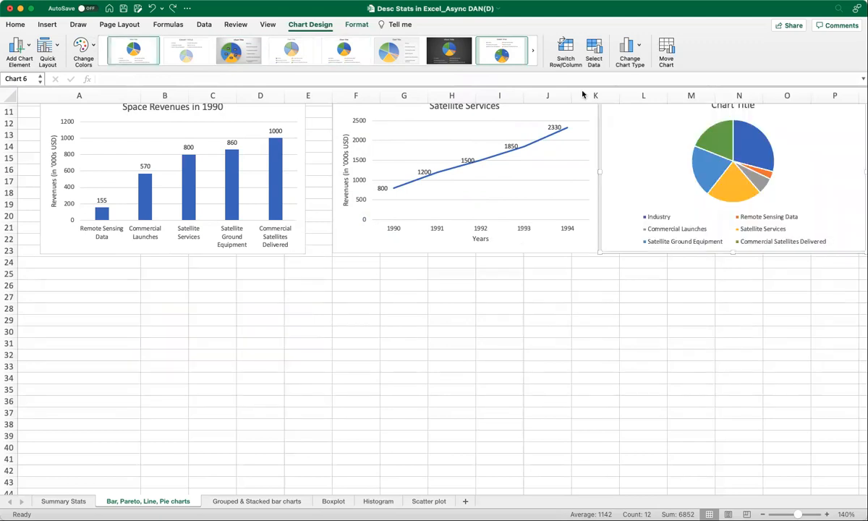
- Place the pie chart below the 1990 column chart and set its title to "Space Revenues in 1992"
scroll(607, 214, "up", 1)
left_click_drag(607, 117, 81, 307)
left_click(169, 302)
double_click(169, 300)
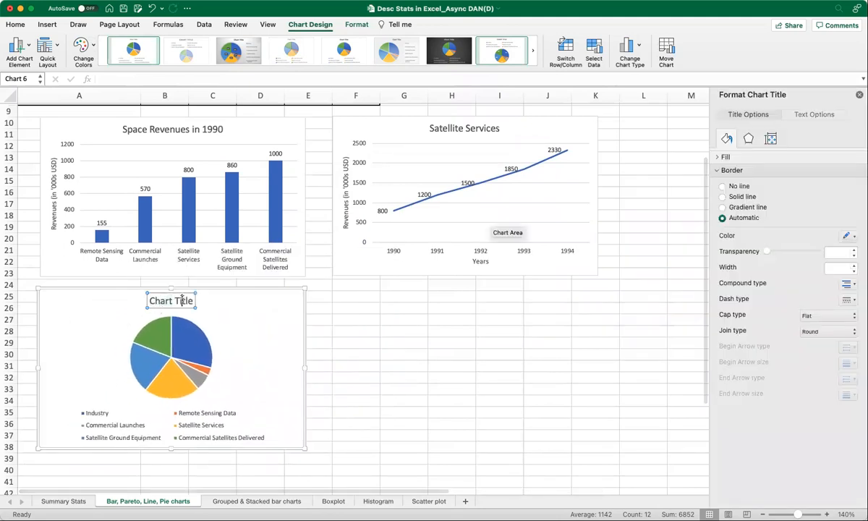
type("Space")
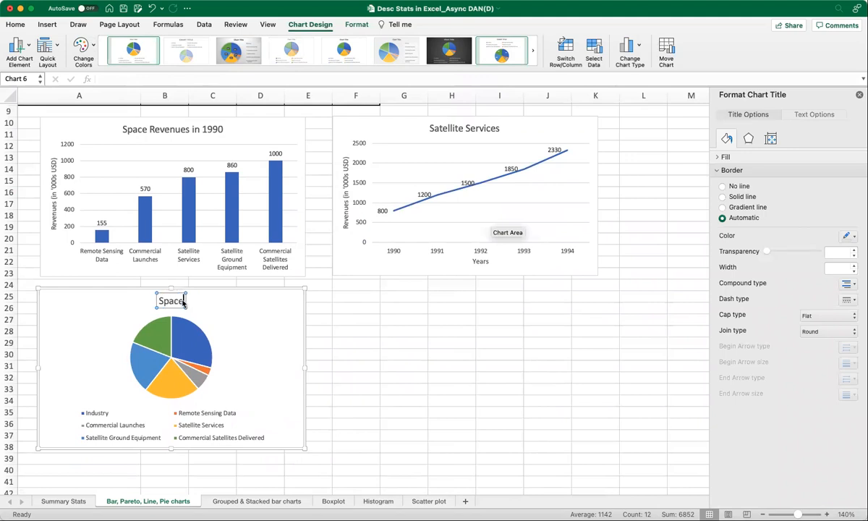
type(" Revenues in 1992")
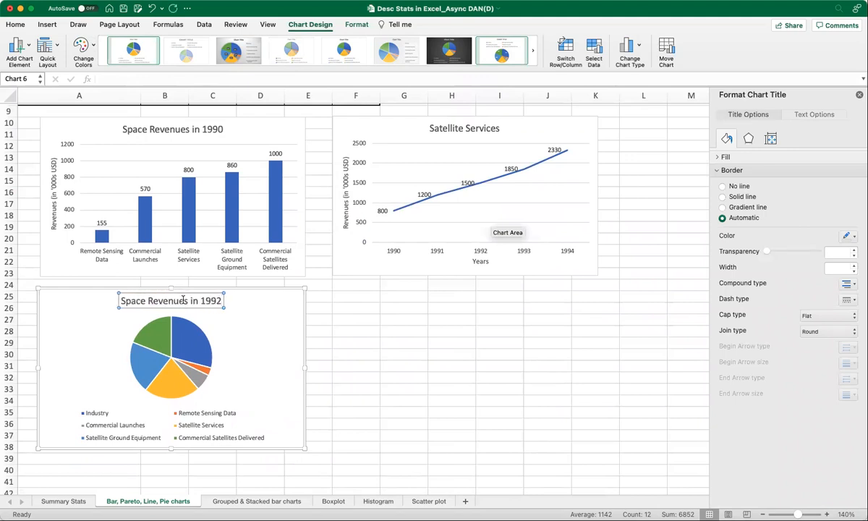
left_click(258, 301)
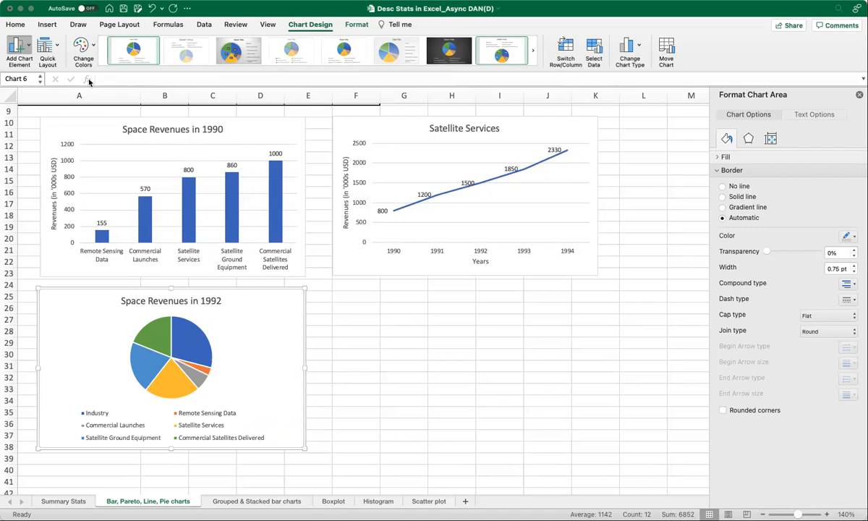
- Add data labels and the grey gradient style with percentages to the 1992 pie chart, and enlarge the chart slightly
left_click(154, 108)
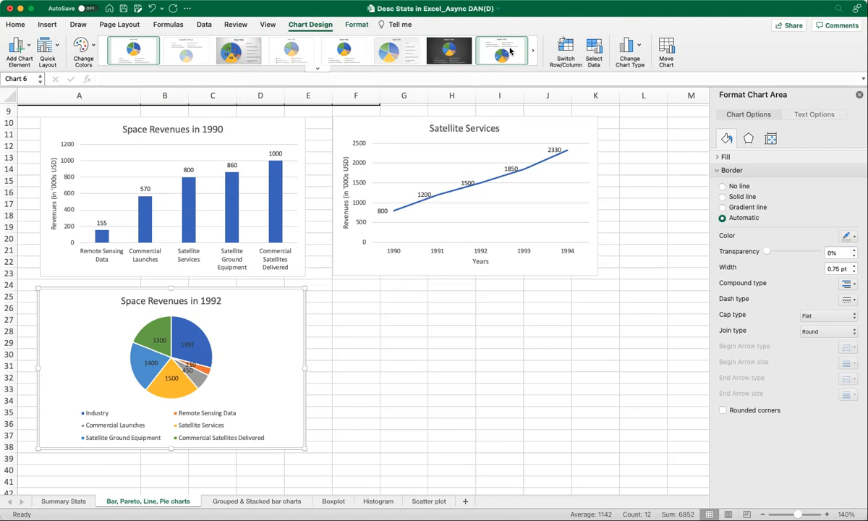
left_click(246, 49)
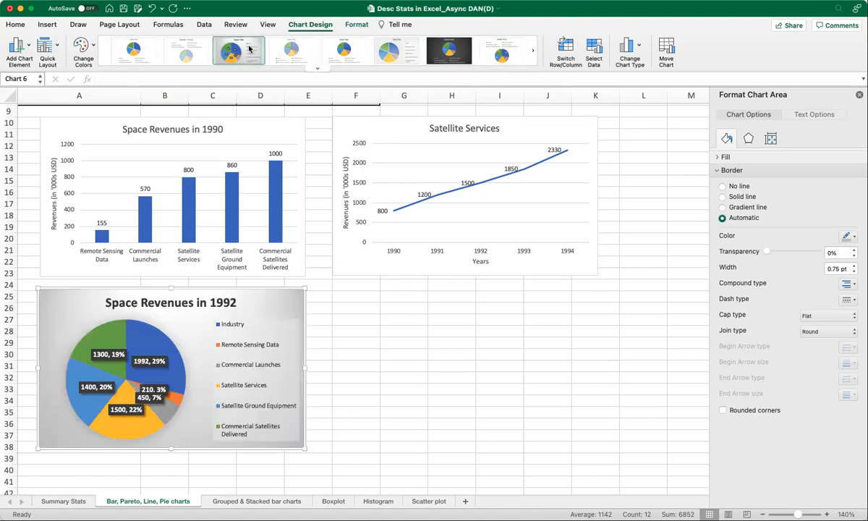
left_click_drag(306, 448, 323, 458)
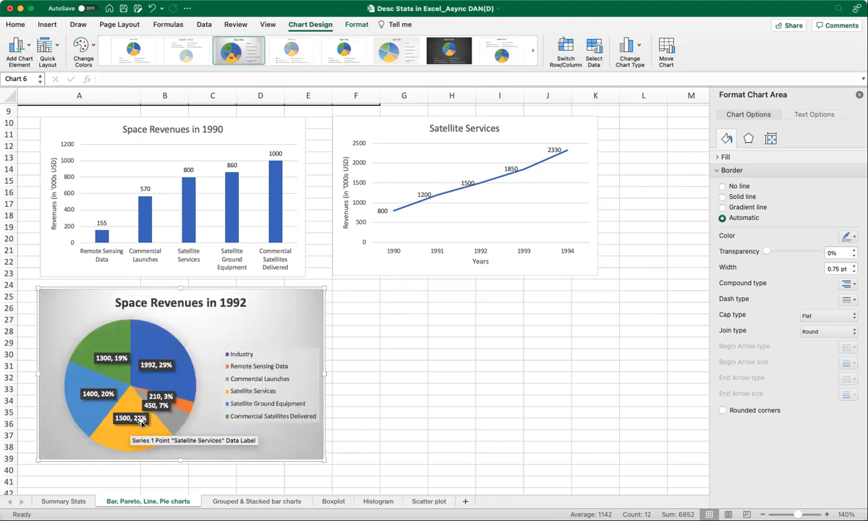
- Remove the revenue values from the Commercial Satellites Delivered and Industry slice labels in the 1992 pie chart, keeping only their percentages
left_click(110, 359)
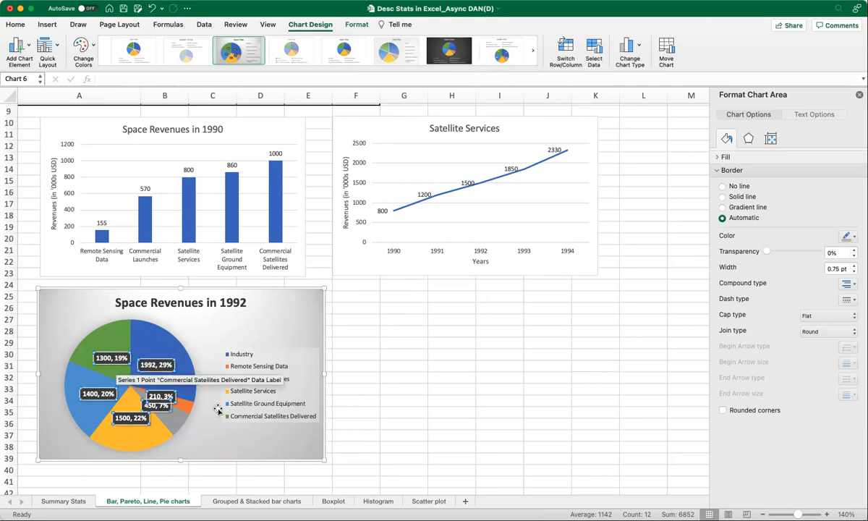
left_click(104, 357)
left_click(104, 357)
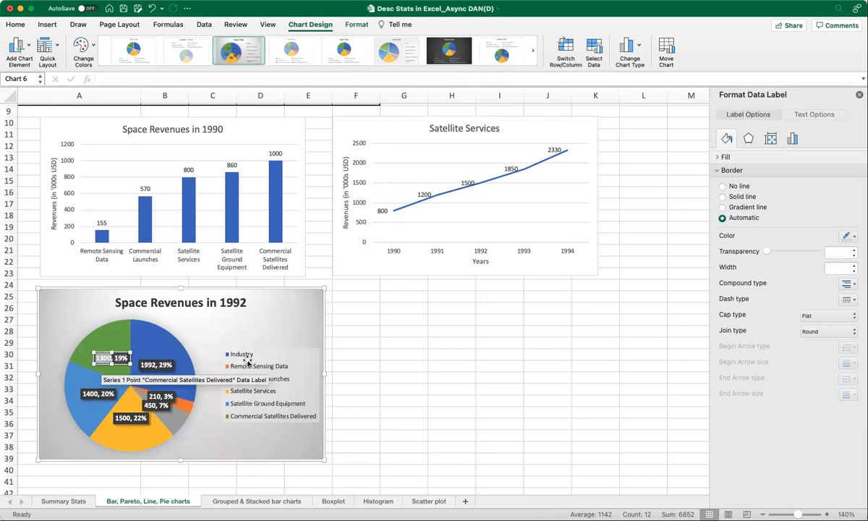
key("BackSpace")
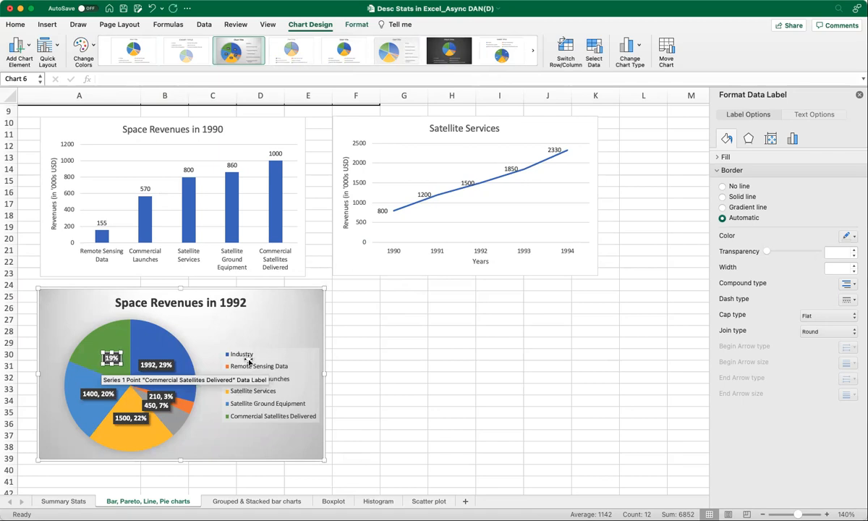
left_click(148, 365)
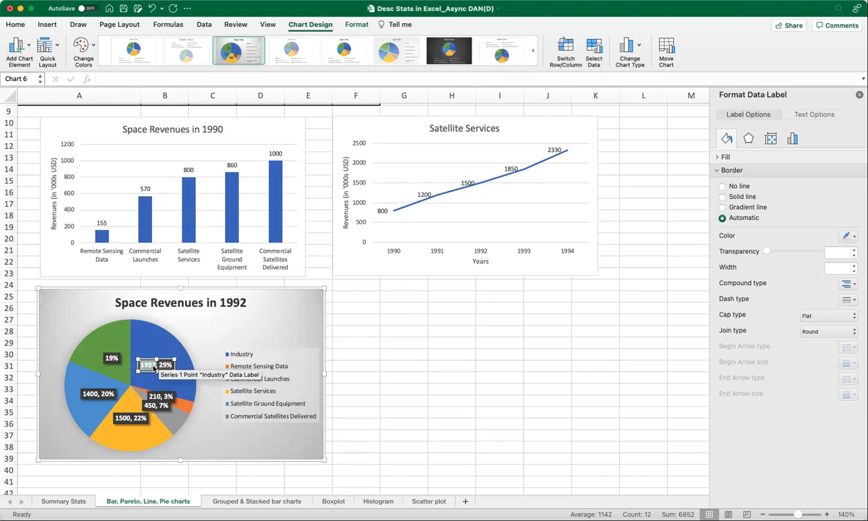
key("BackSpace")
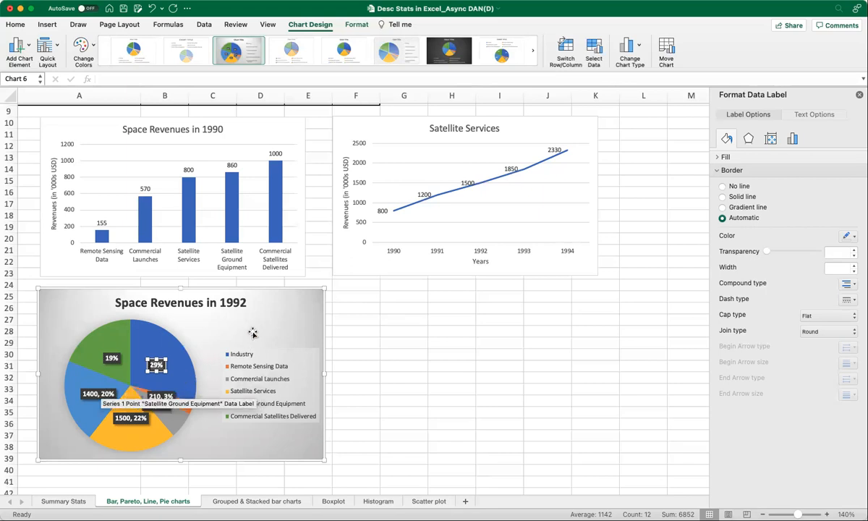
left_click(238, 312)
left_click(358, 331)
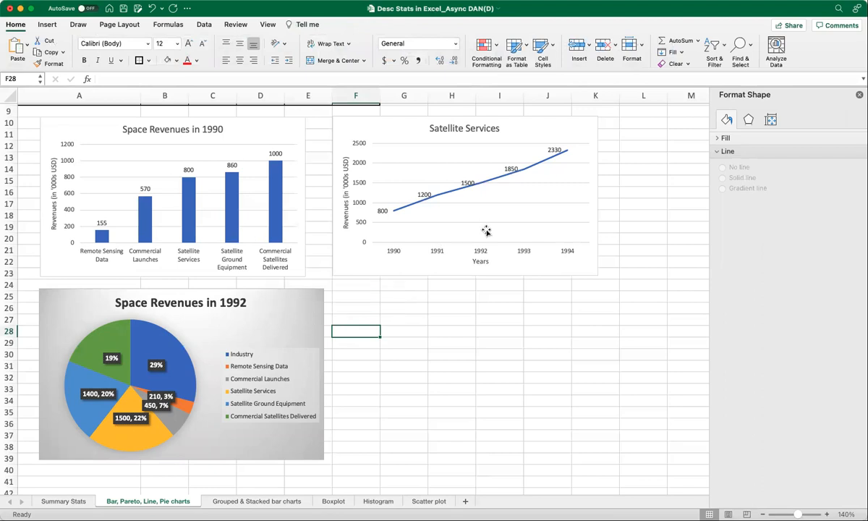
- Open the Grouped & Stacked bar charts worksheet
left_click(277, 371)
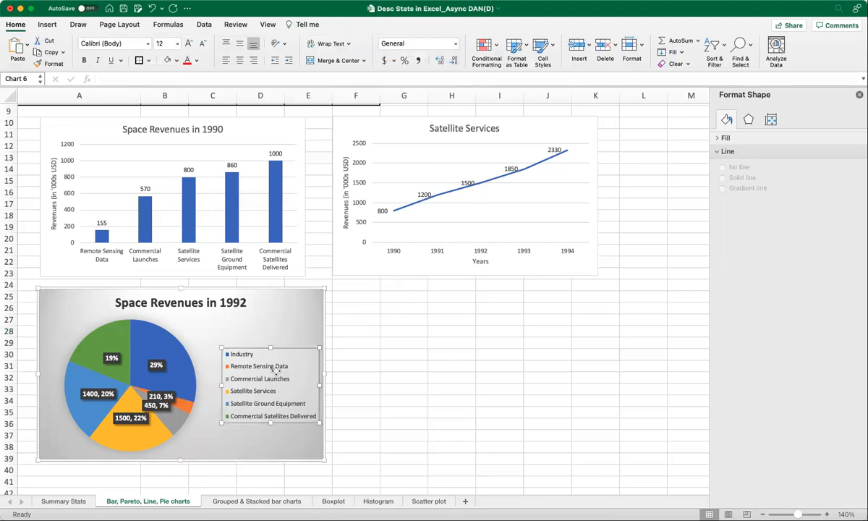
left_click(286, 335)
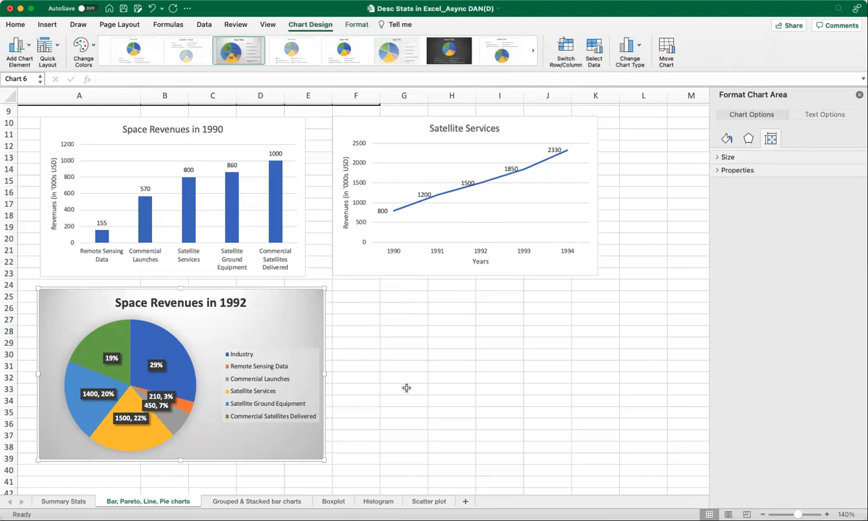
scroll(427, 400, "up", 1)
scroll(429, 400, "up", 2)
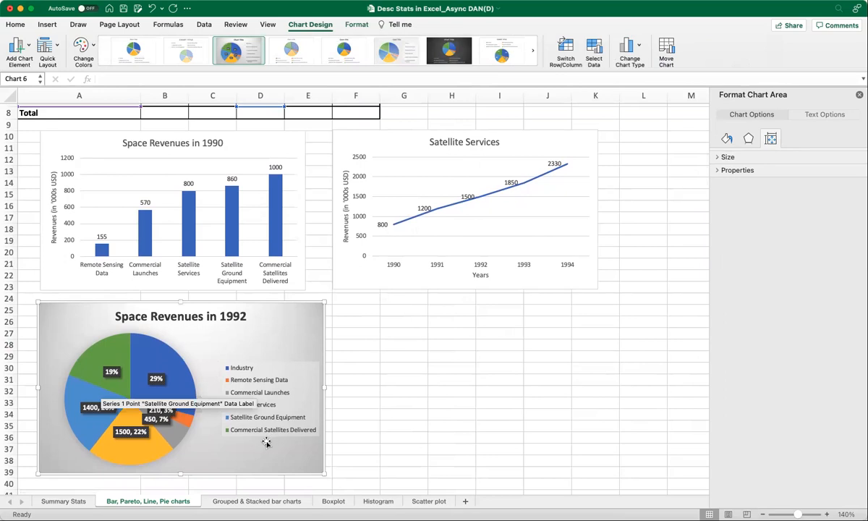
scroll(274, 450, "up", 2)
scroll(277, 452, "up", 3)
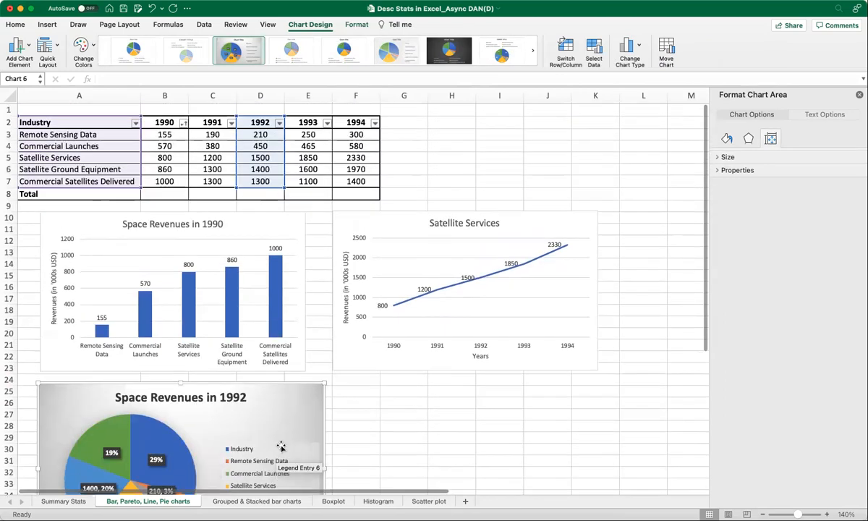
left_click(263, 501)
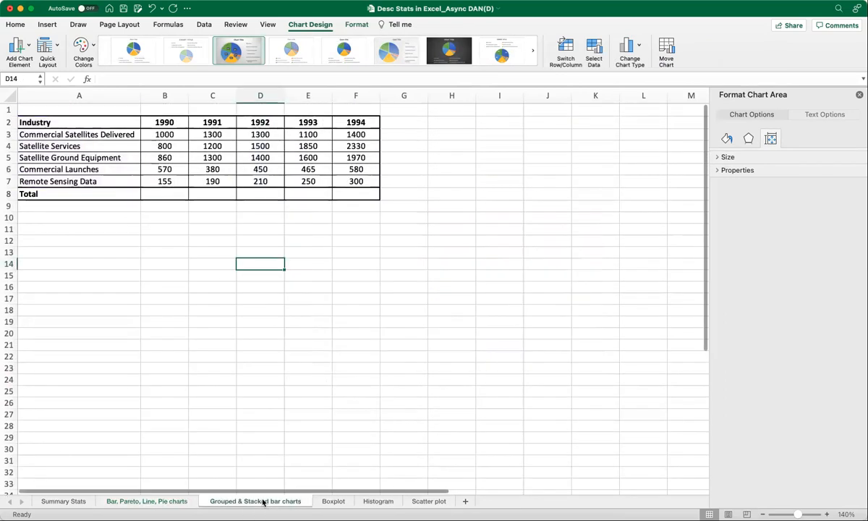